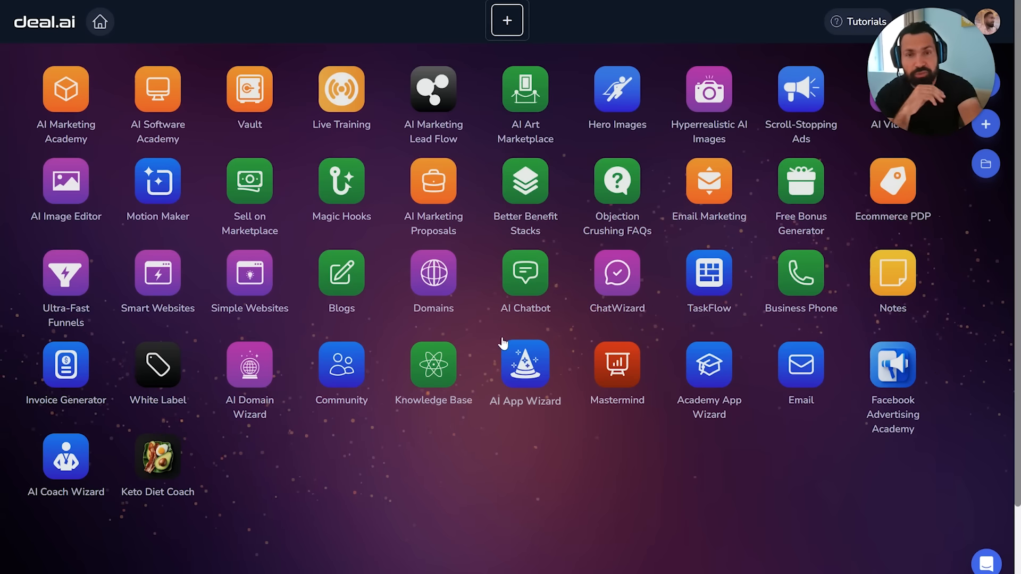
Step: Start creating the first app in the AI App Wizard
click(530, 366)
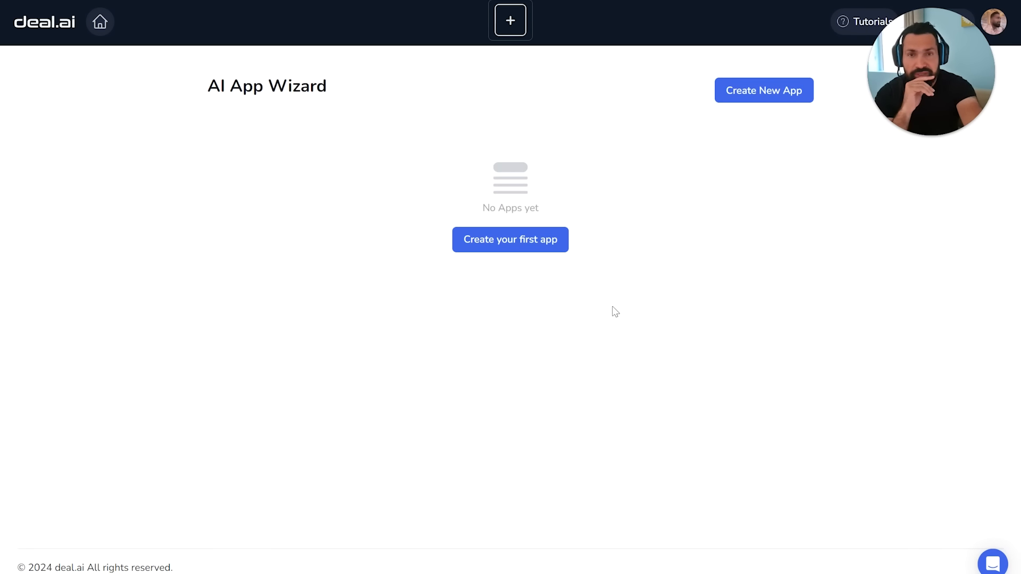
click(507, 249)
scroll(414, 223, down, 1)
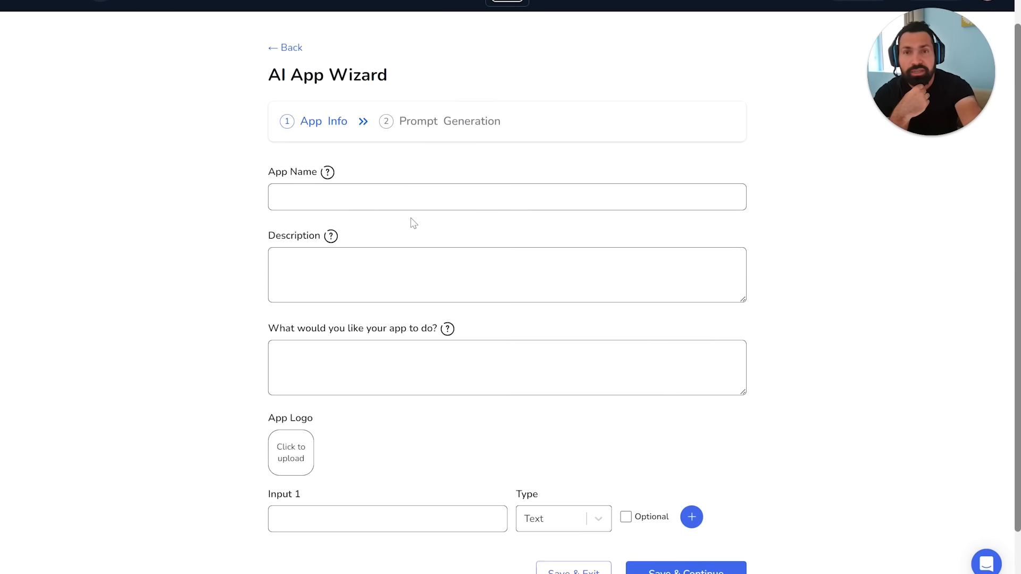
scroll(413, 222, down, 1)
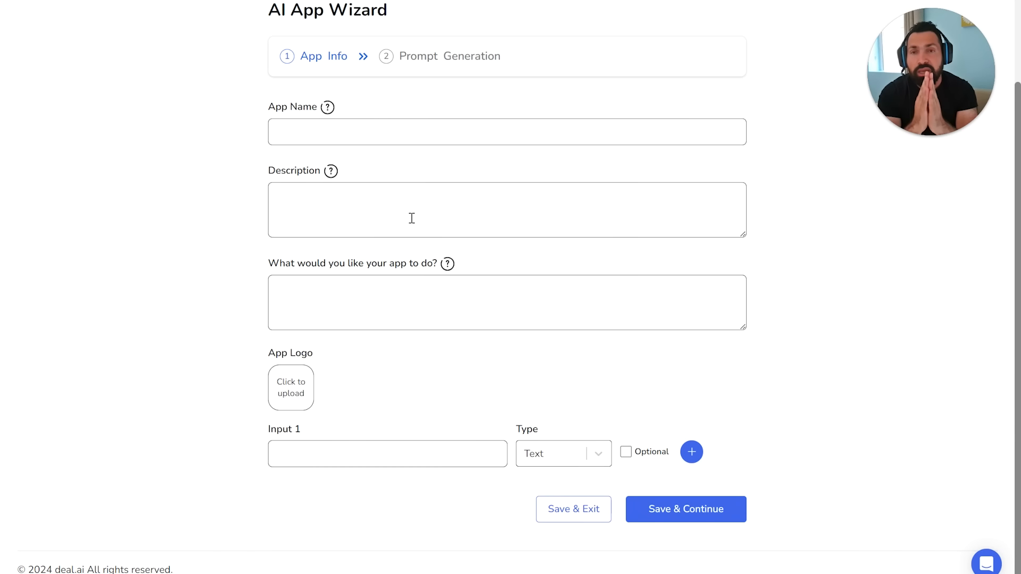
Step: Set the app name to "Rap Song Marketing"
click(348, 134)
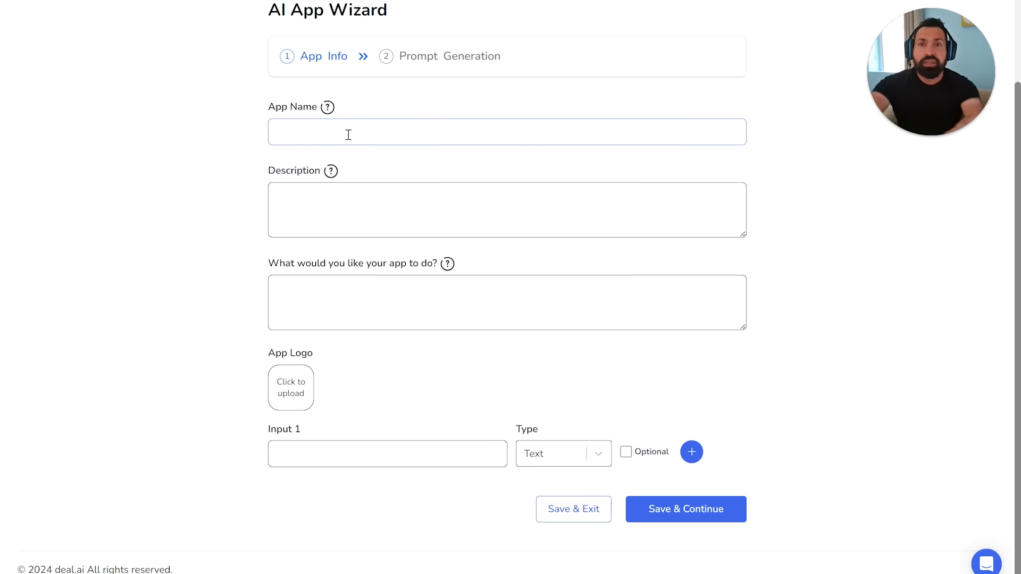
text(Rap Song )
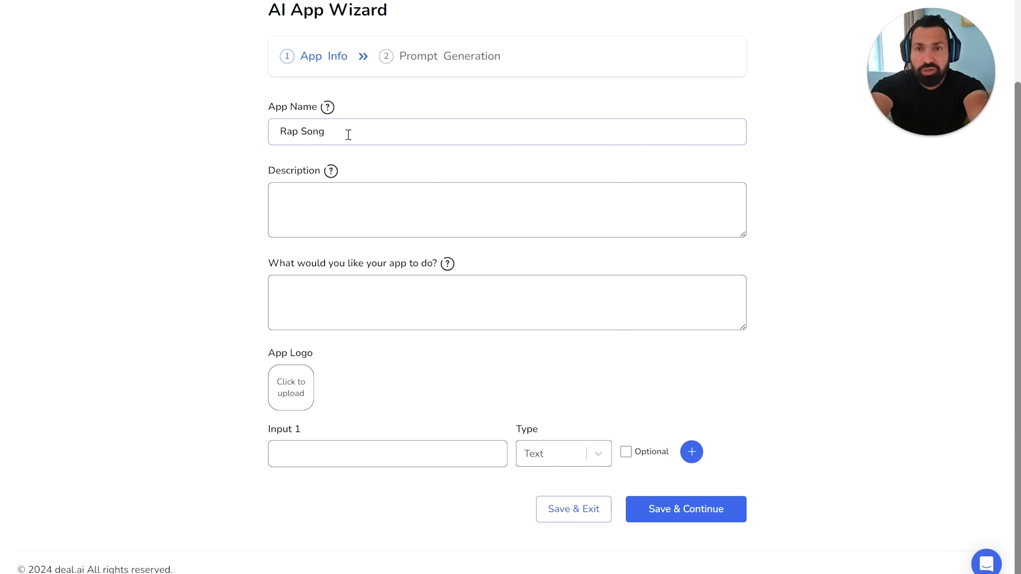
text(Marketing)
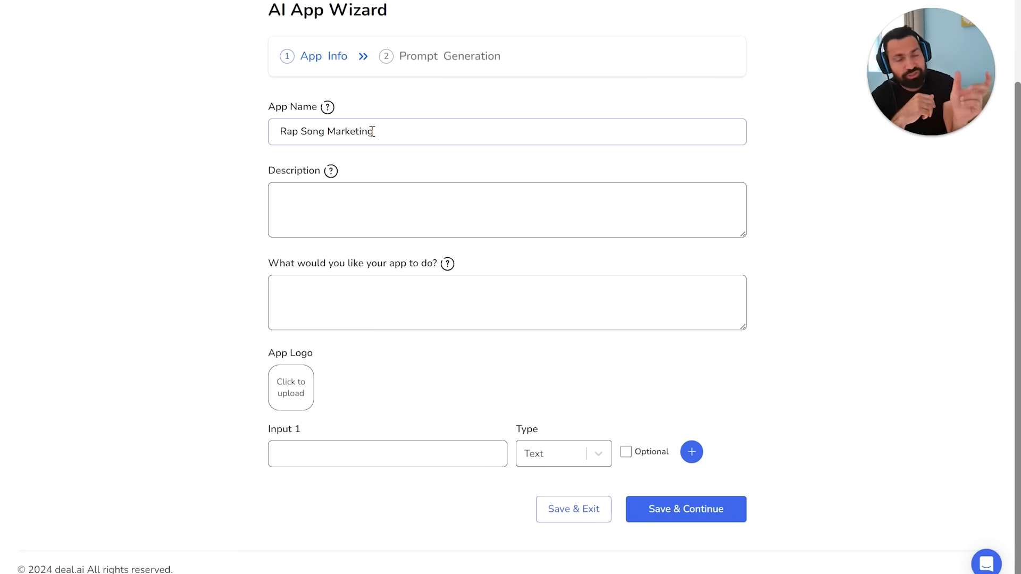
Step: Enter the description "This app helps you marketing a product by writing a rap song in the style of your favorite rapper"
click(318, 212)
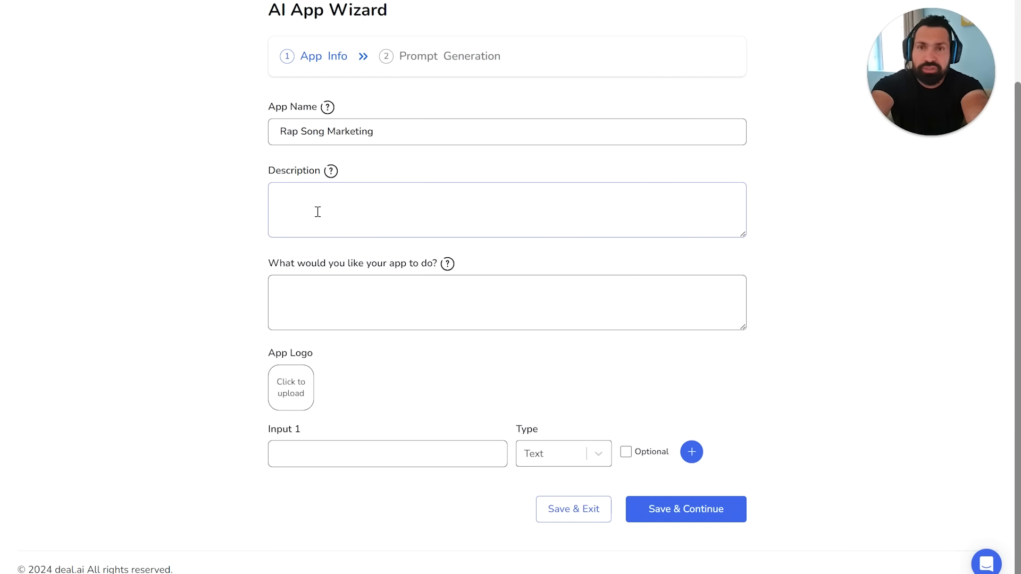
text(This app)
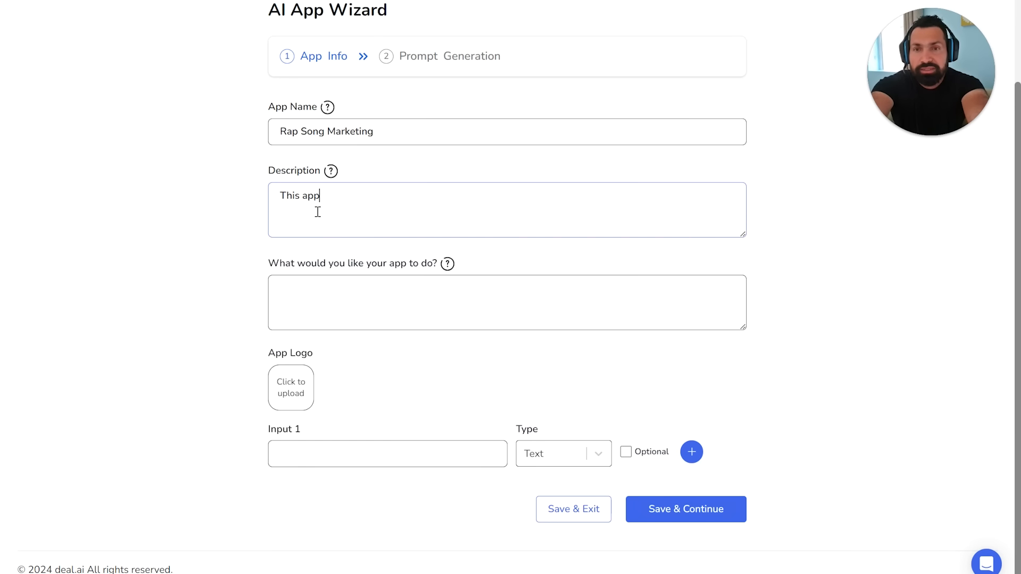
text( helps you marketing)
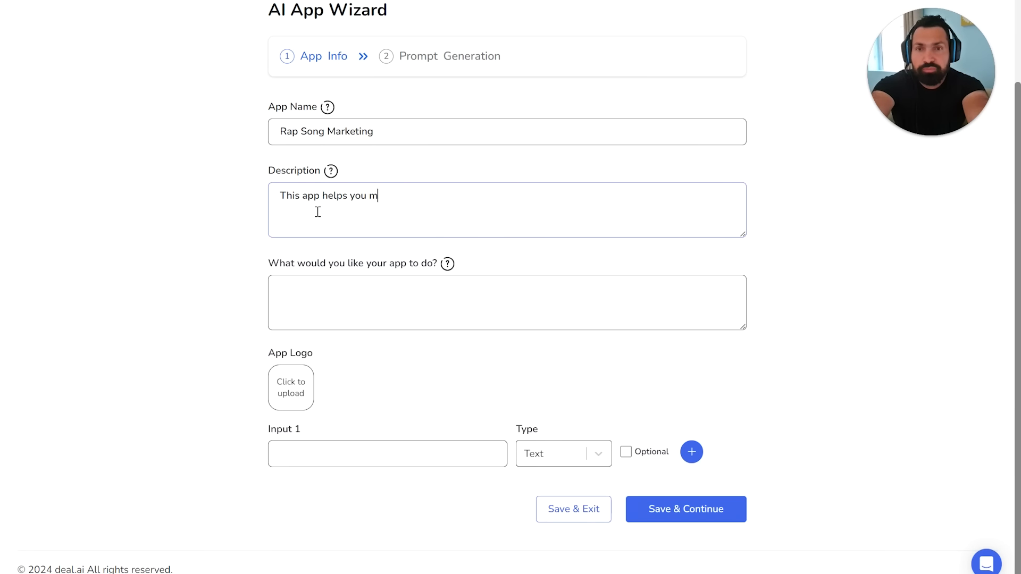
text(odu)
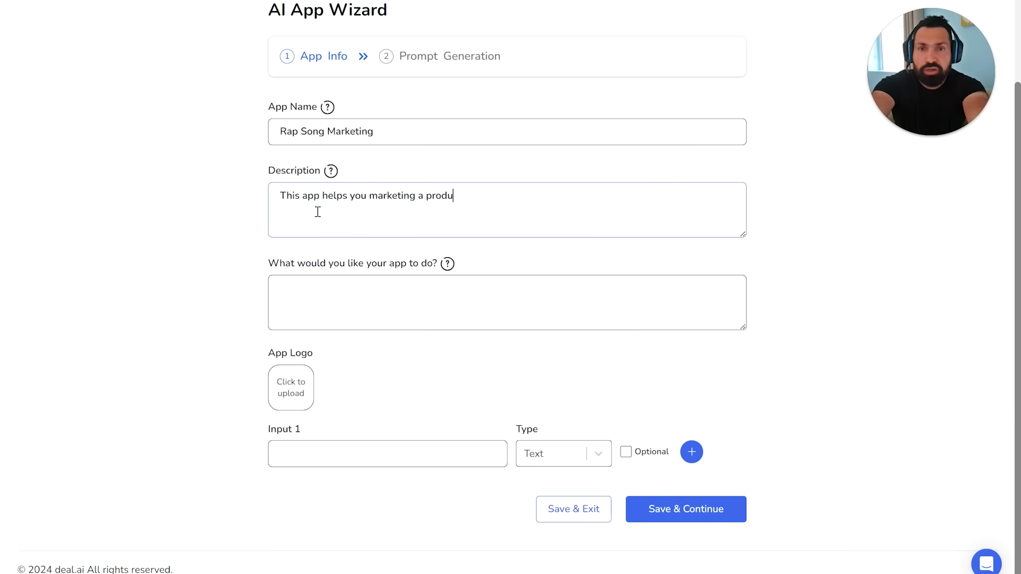
text(ct by )
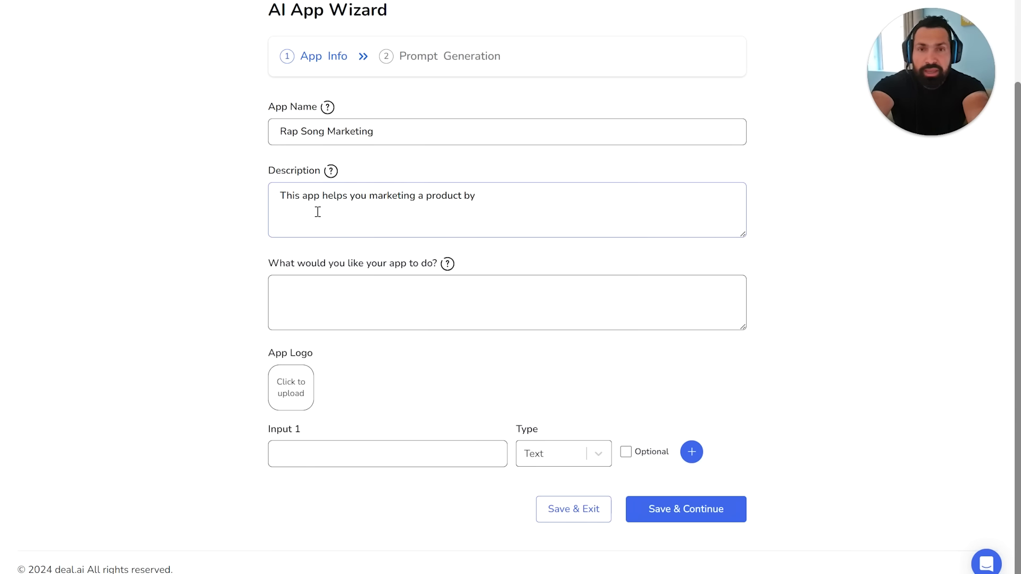
text(writ)
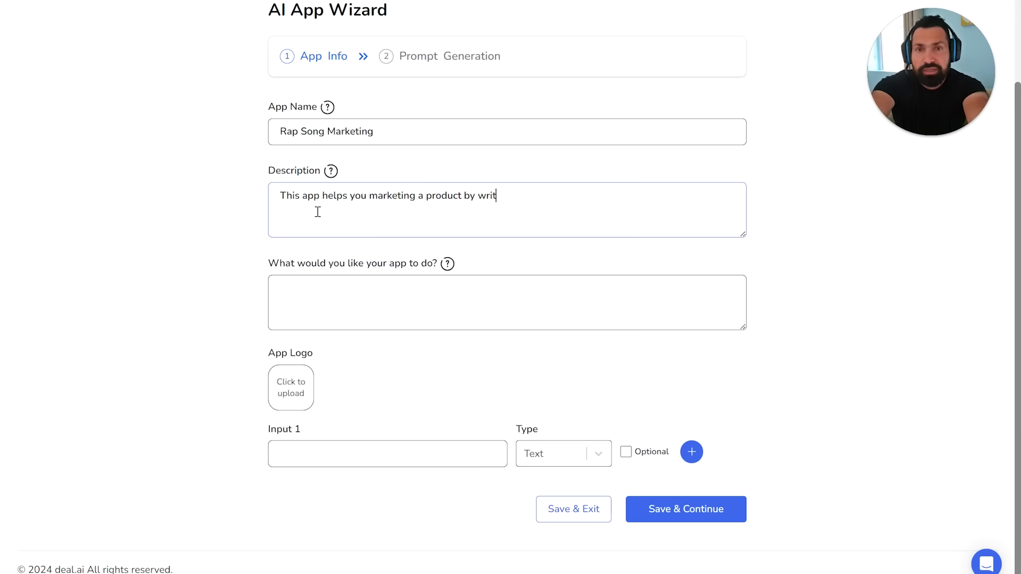
text(ing a rap s)
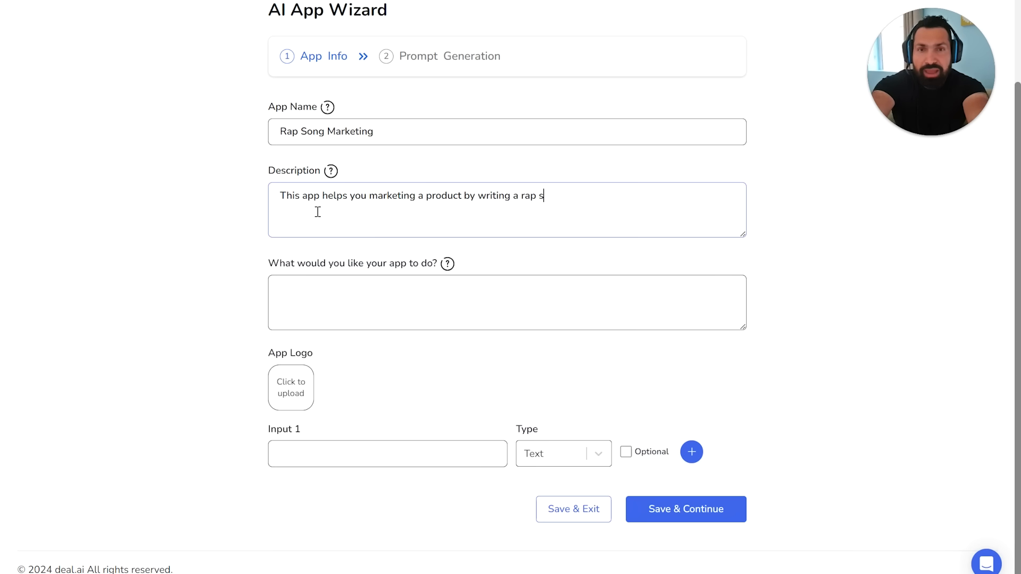
text(ong in the)
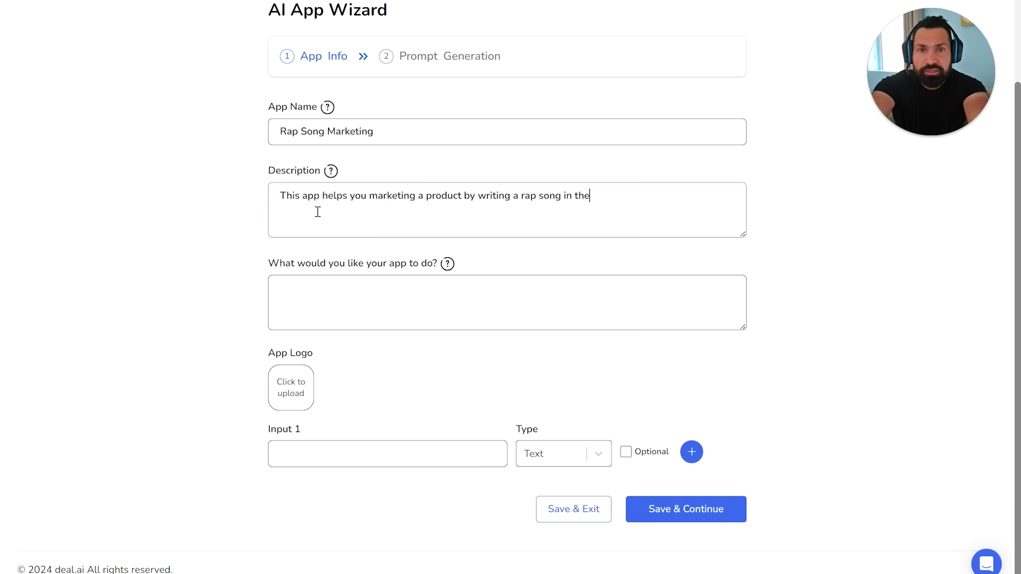
text( style of your f)
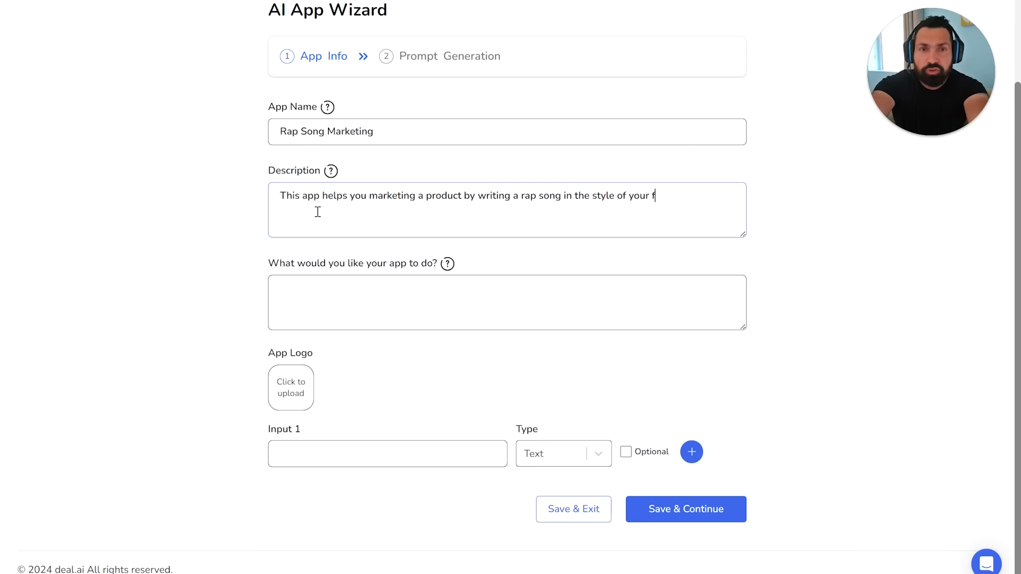
text(avorite rapper)
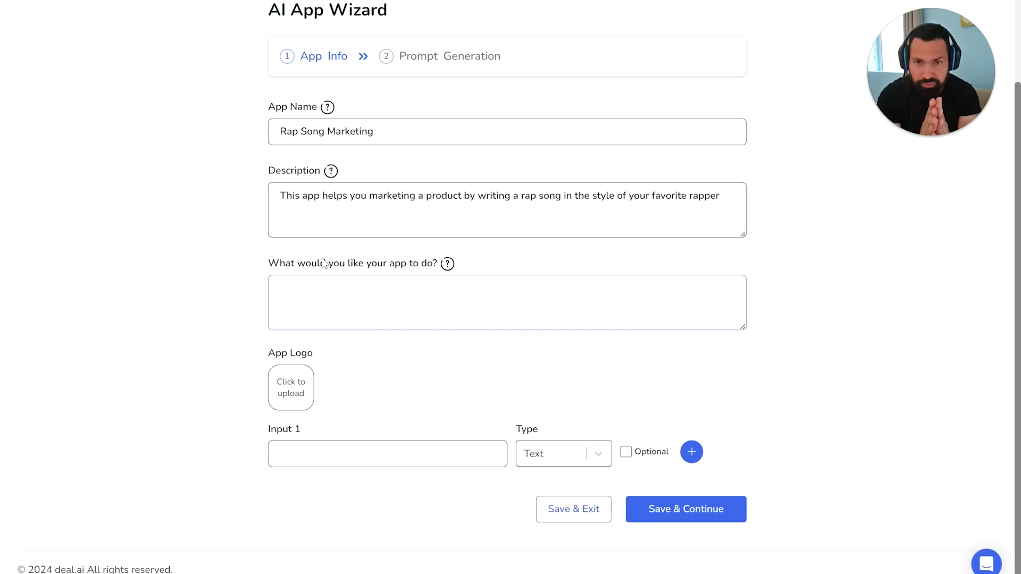
Step: Describe what the app does: it takes a product website URL and the user's favorite rapper's name and generates rap song lyrics in that rapper's style
text(This ap)
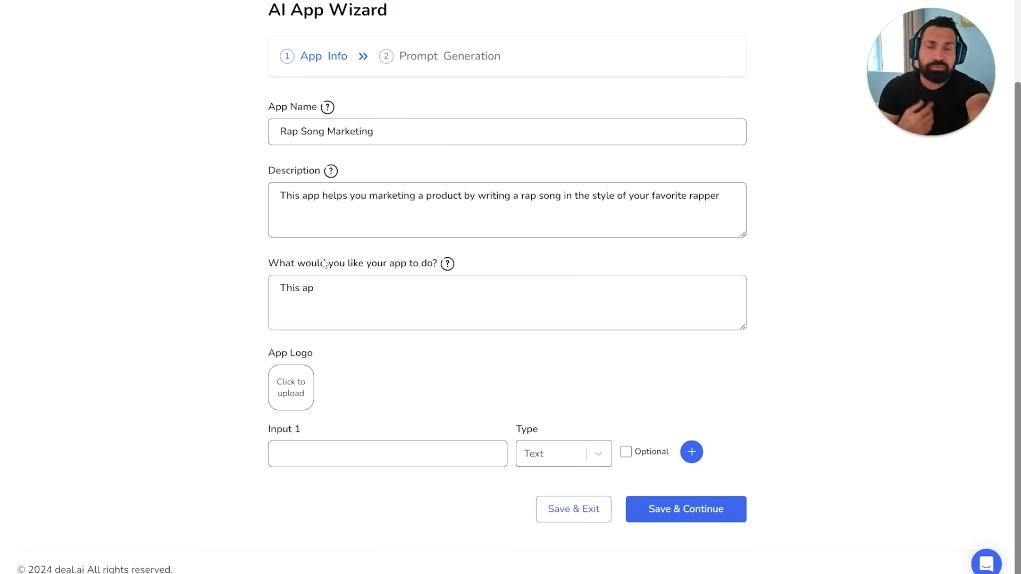
text(p)
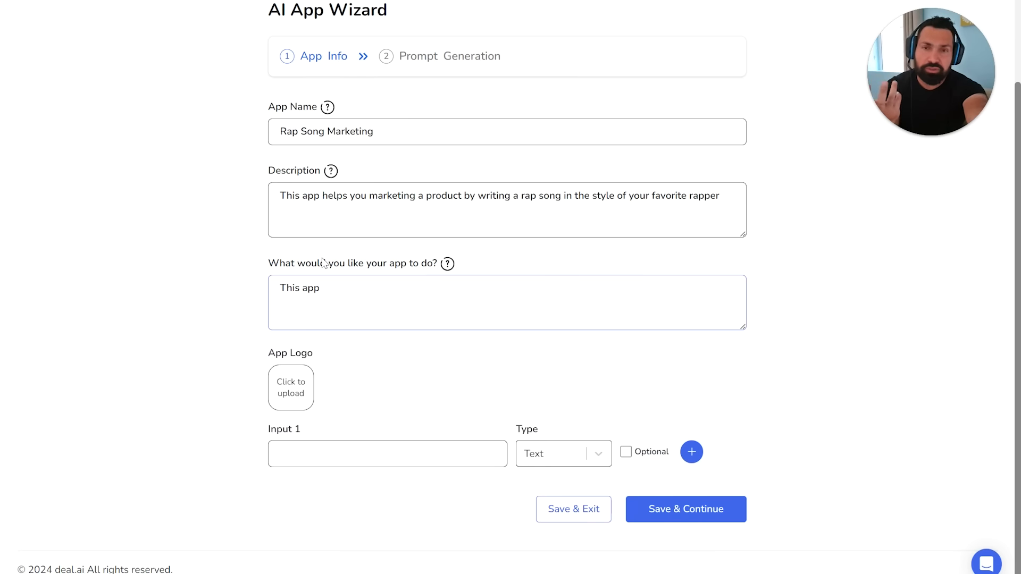
text(ta)
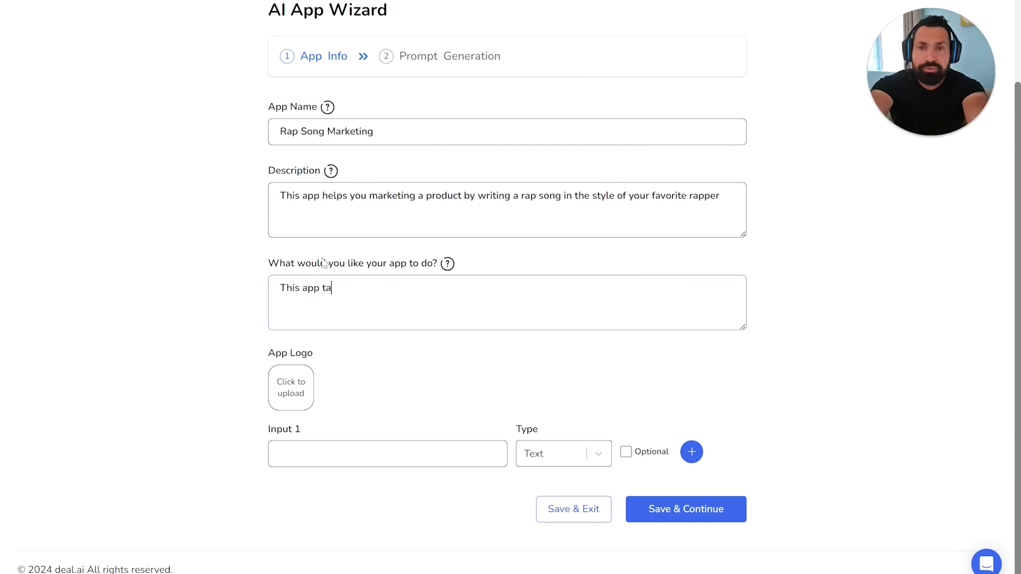
text(kes the URL of a product website, and )
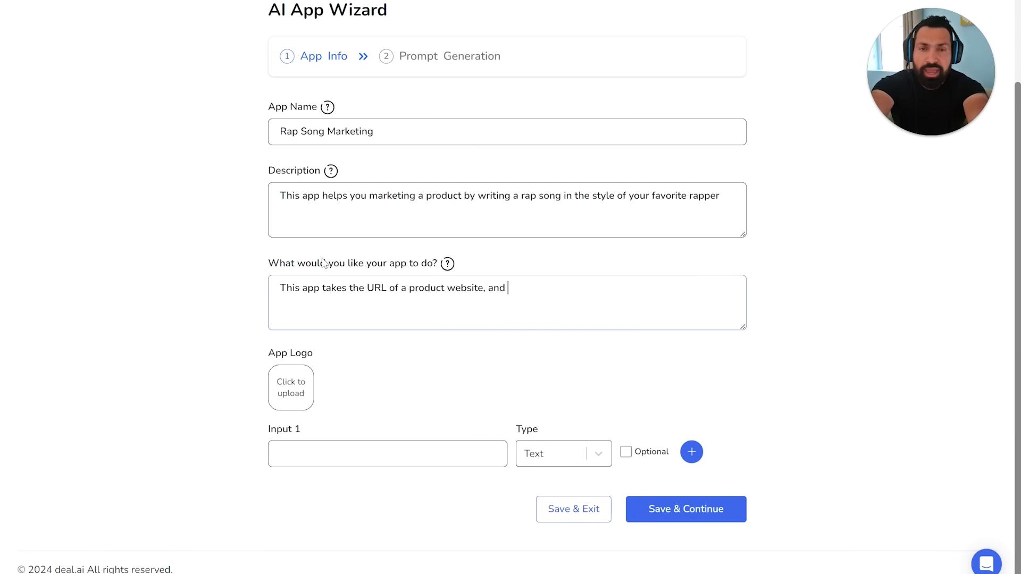
text(the name of )
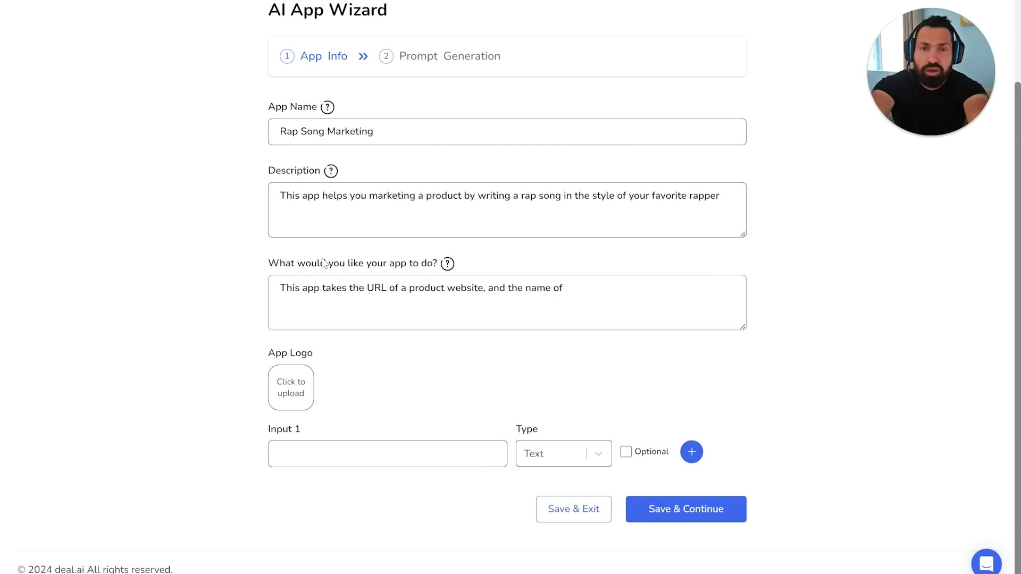
text(user's fav)
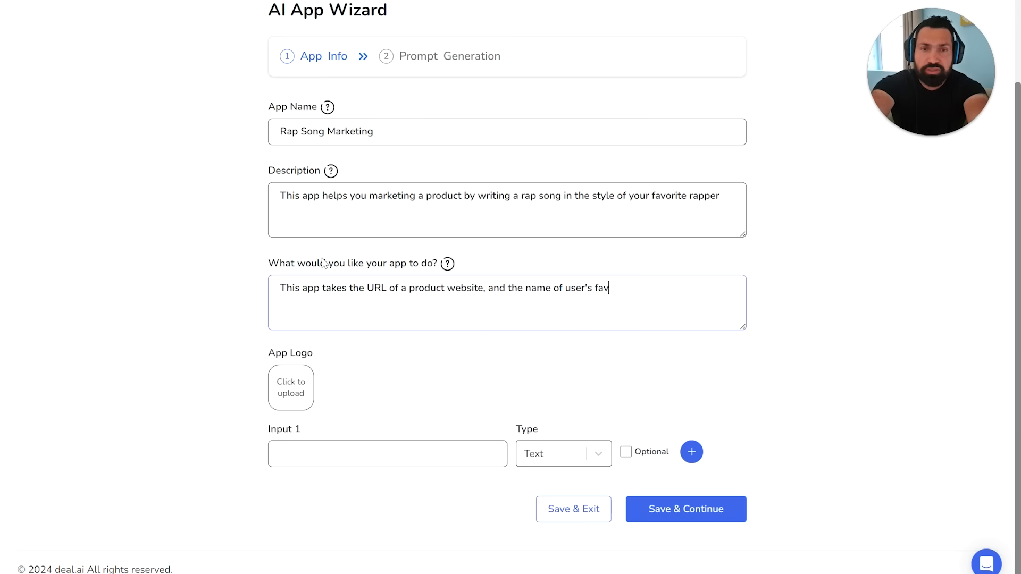
text(orite rap)
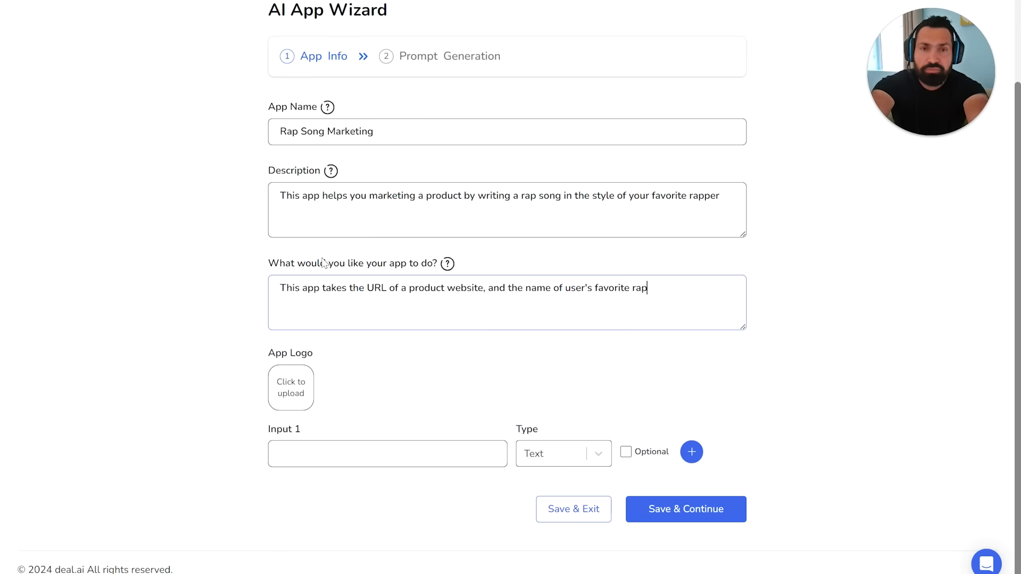
text(per and generates a r)
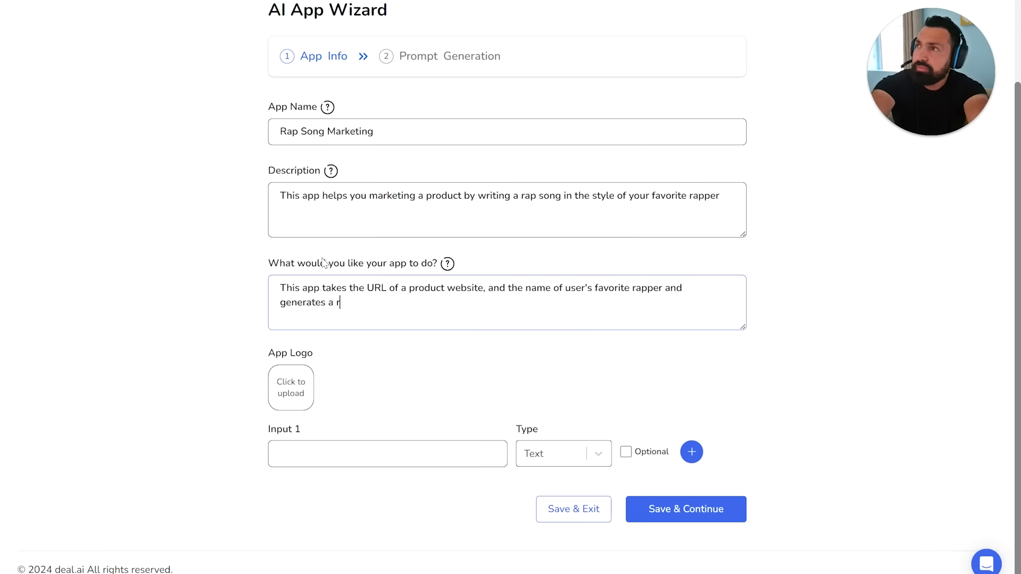
text(ap song ly)
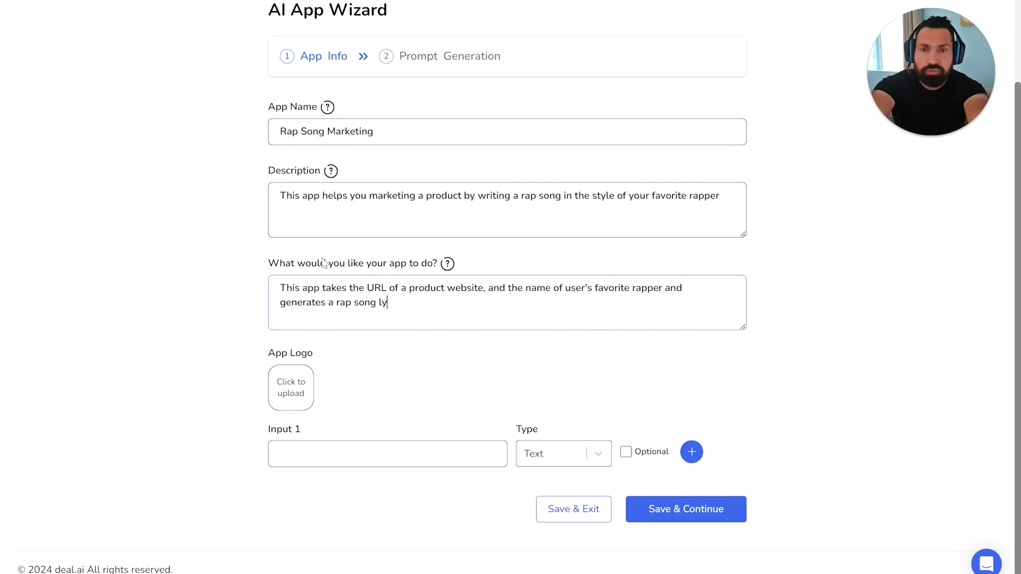
text(rics in the style)
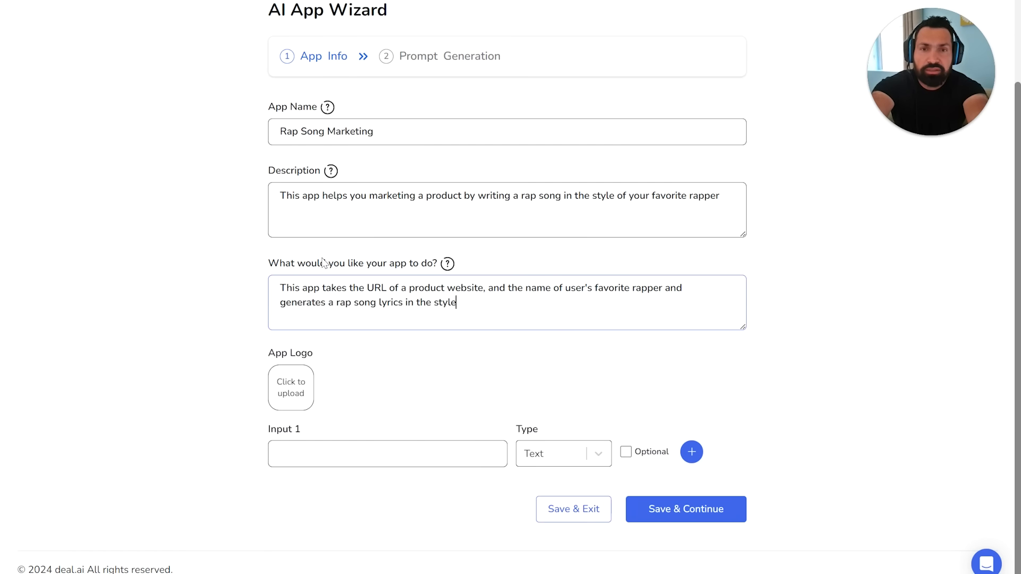
text( of the rapp)
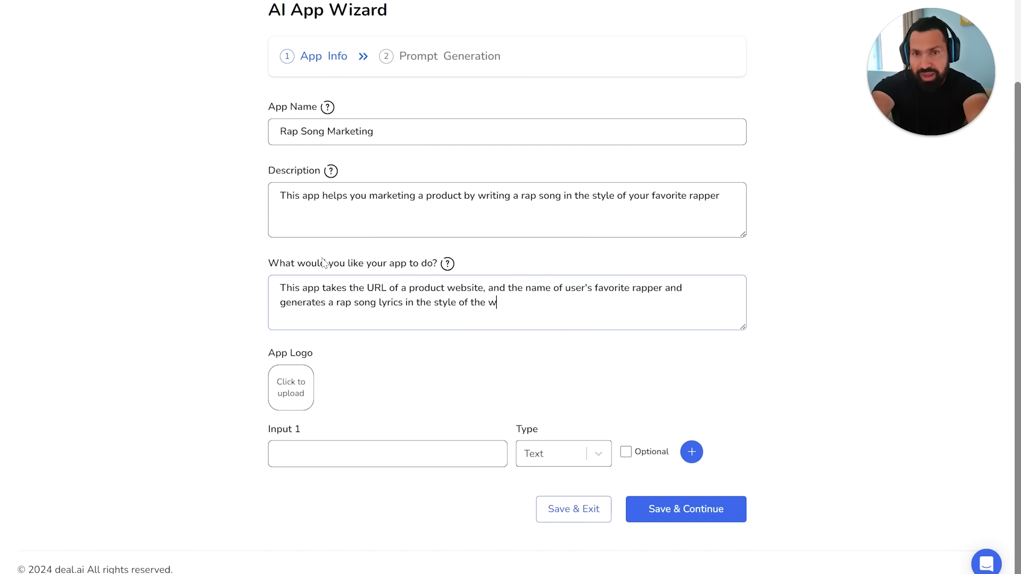
text(er)
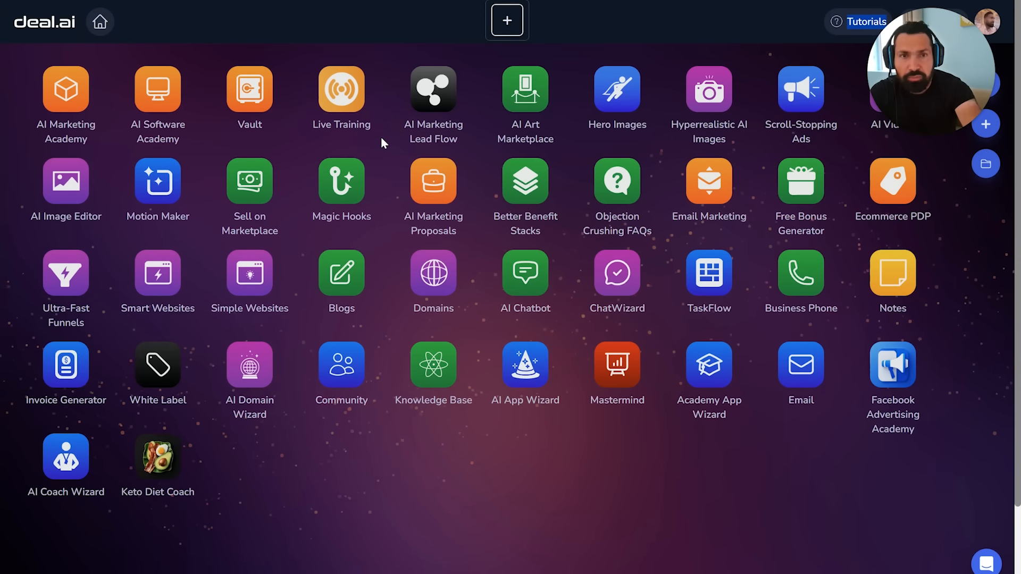
Step: Generate a hyperrealistic AI image from the idea "Give me an app icon for an app that generates rap song lyrics"
click(710, 89)
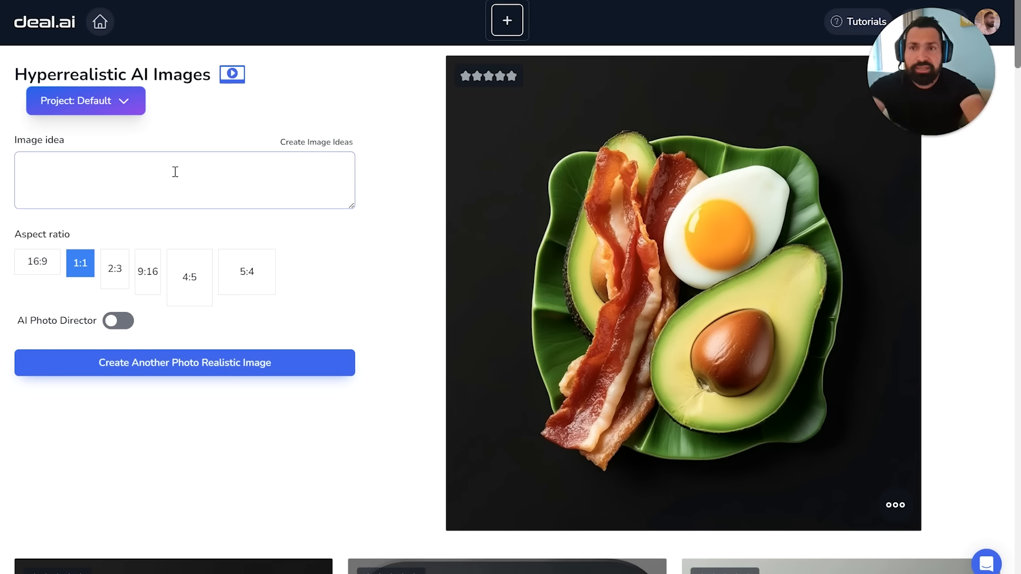
click(175, 171)
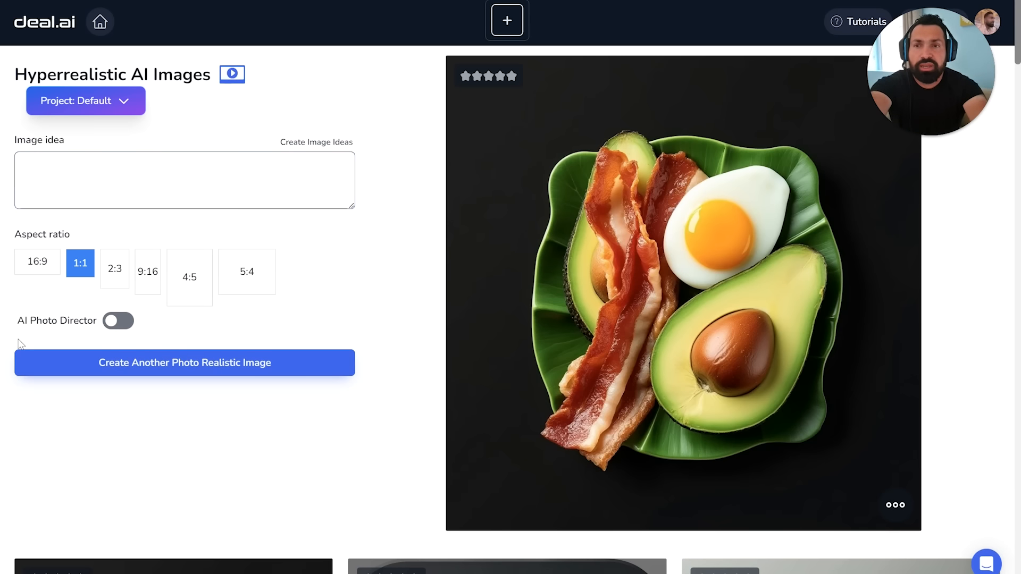
text(G)
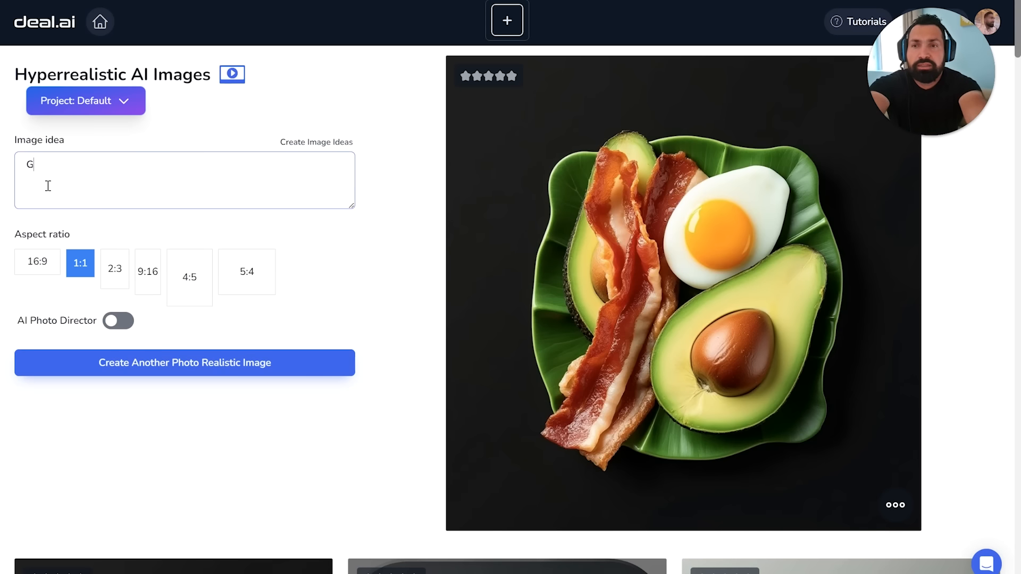
text(ive me a)
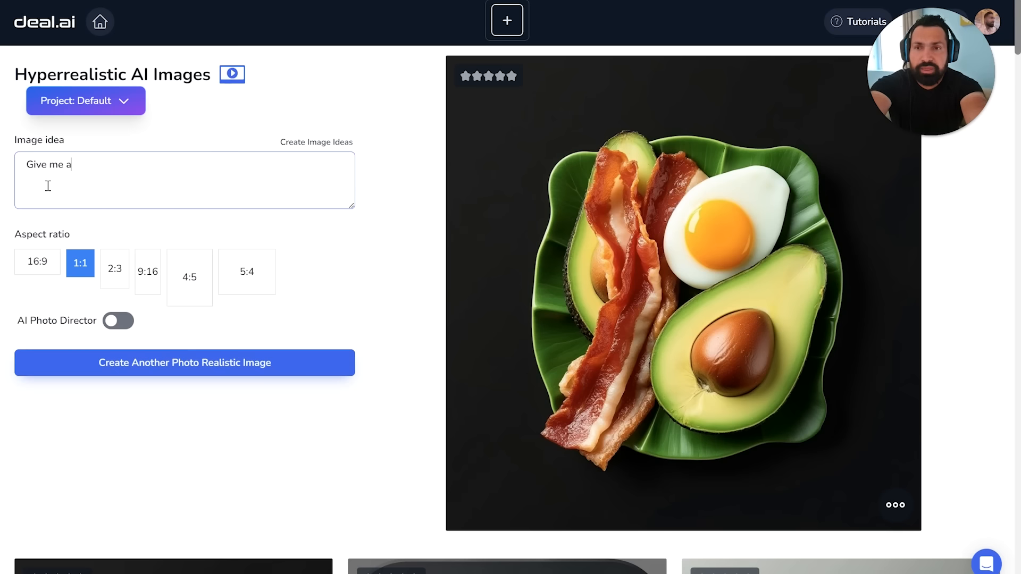
text(n app icon for a )
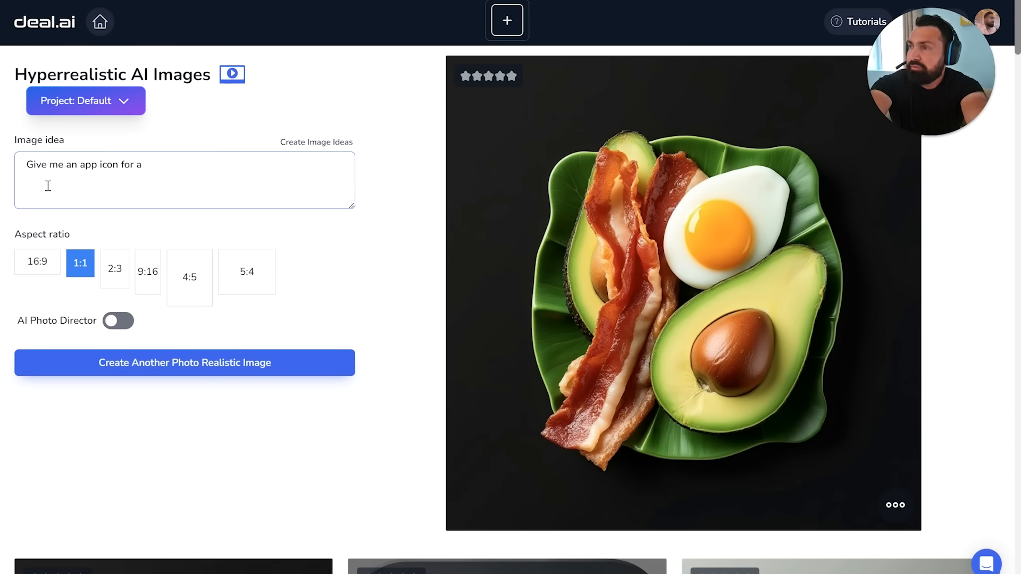
text(n app that generates rap song lyrics)
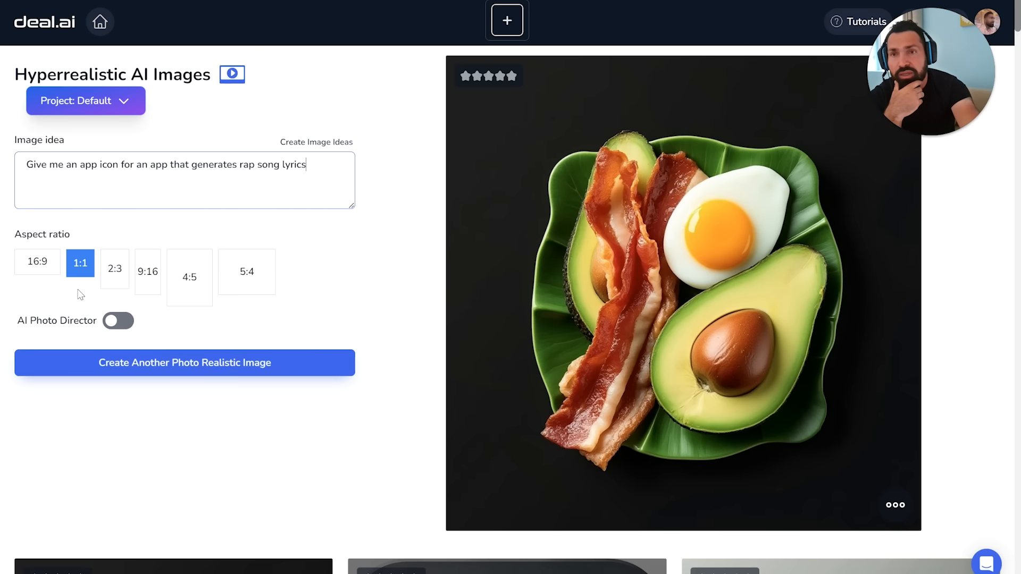
click(187, 367)
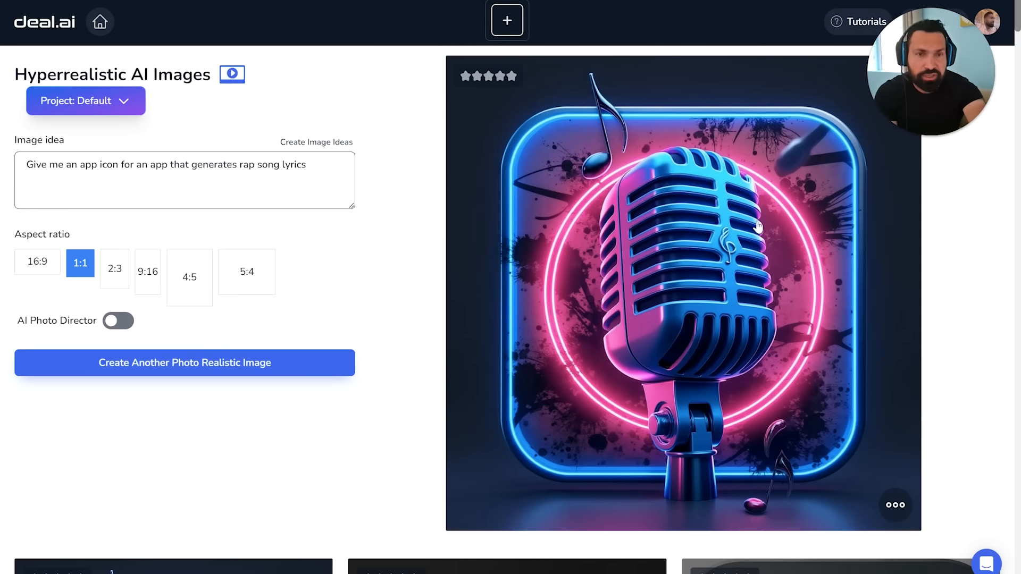
Step: Download the generated neon microphone image as a PNG
click(895, 505)
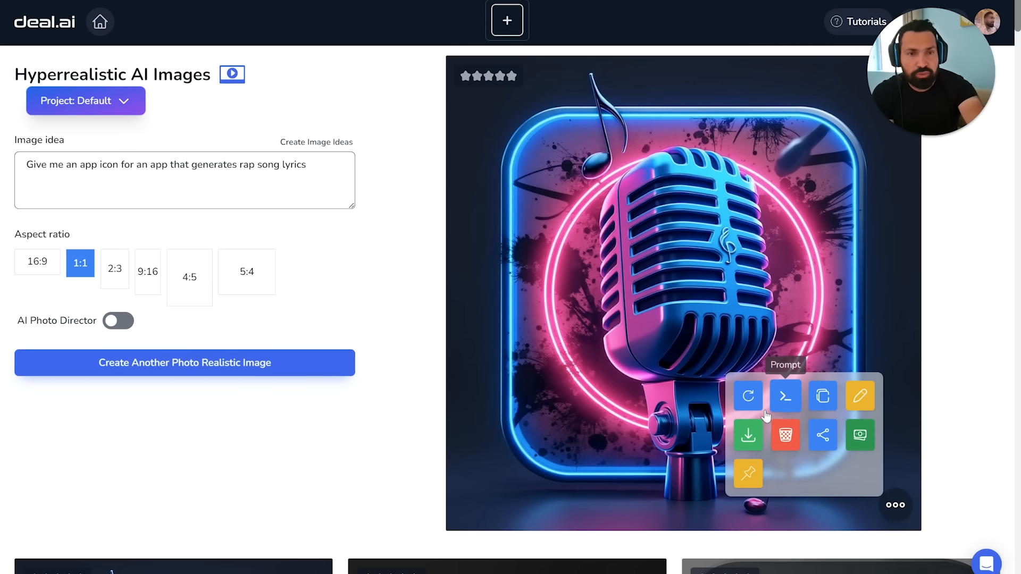
click(749, 437)
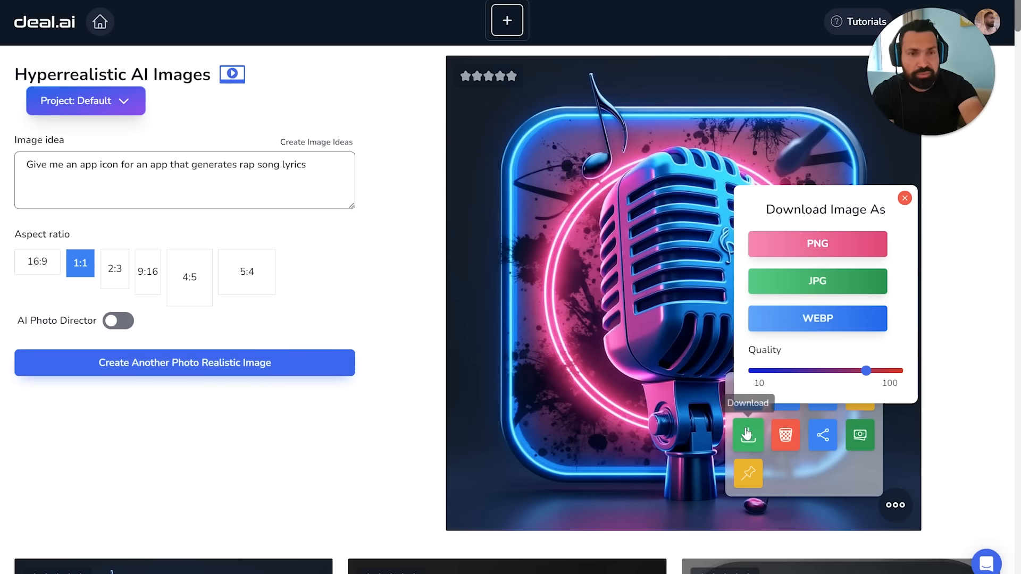
click(817, 243)
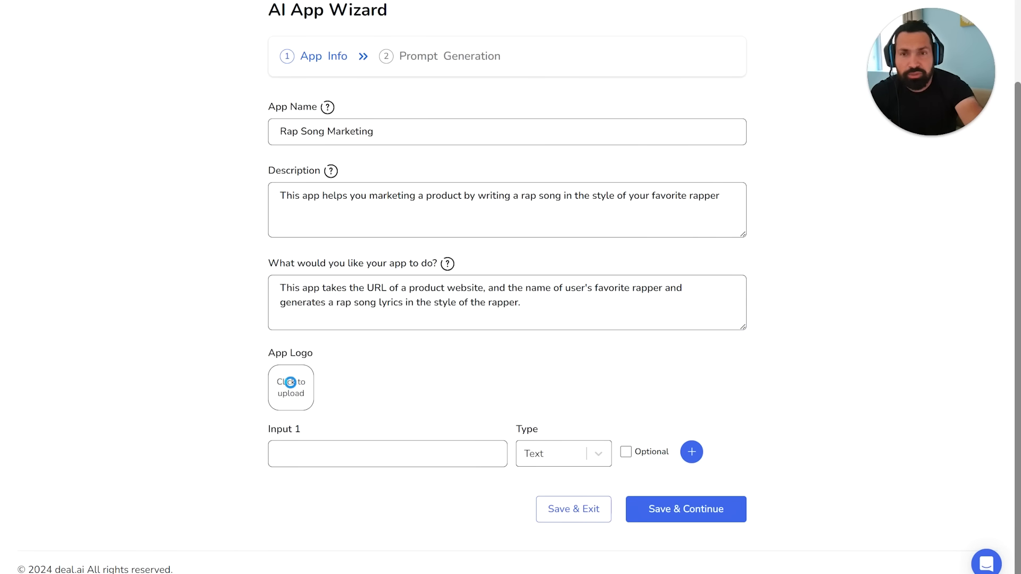
Step: Upload the image file "download (5)" as the app logo in the AI App Wizard
click(291, 383)
click(155, 61)
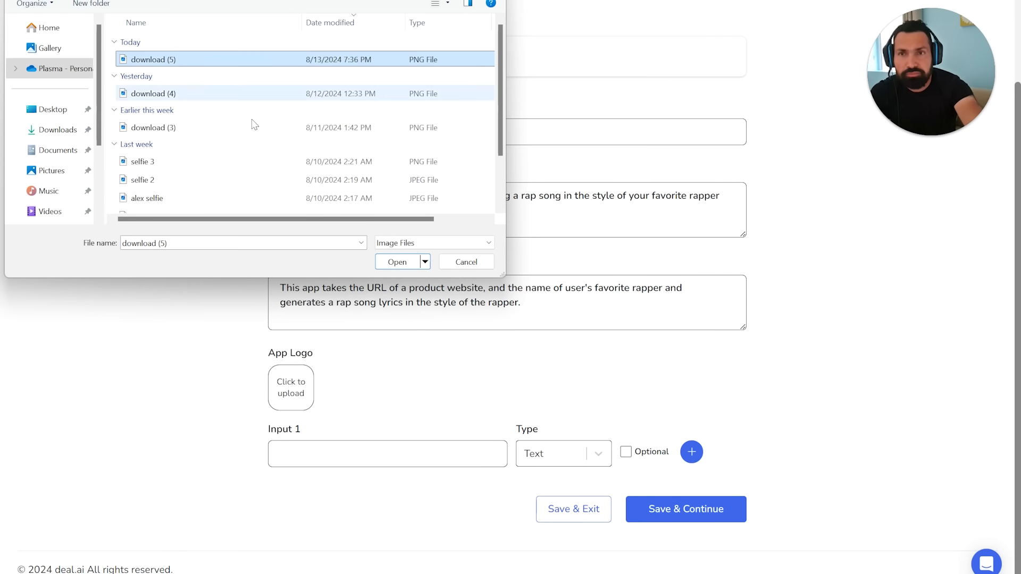
click(393, 262)
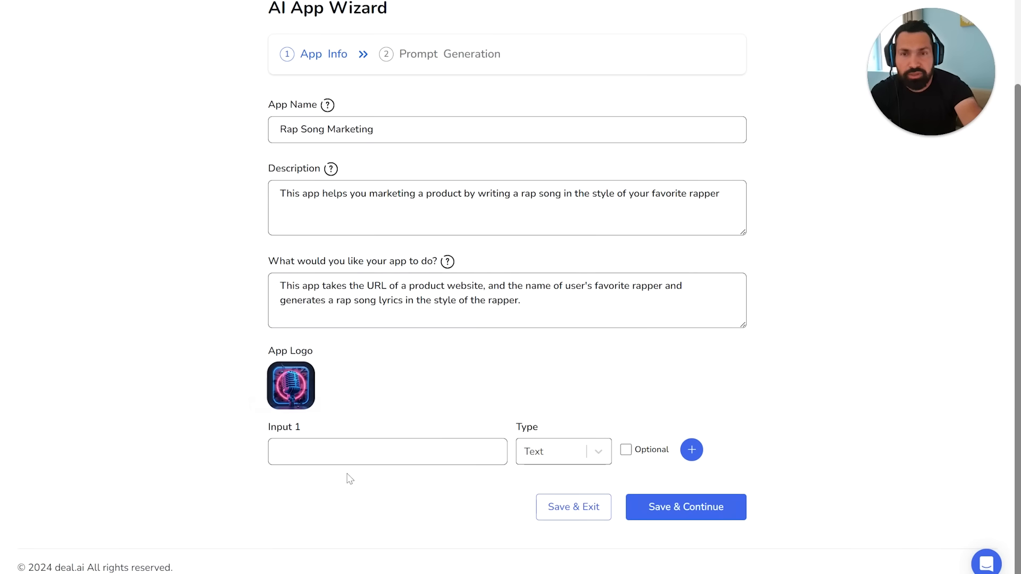
Step: Name the app's first input "URL of Product Website"
click(321, 447)
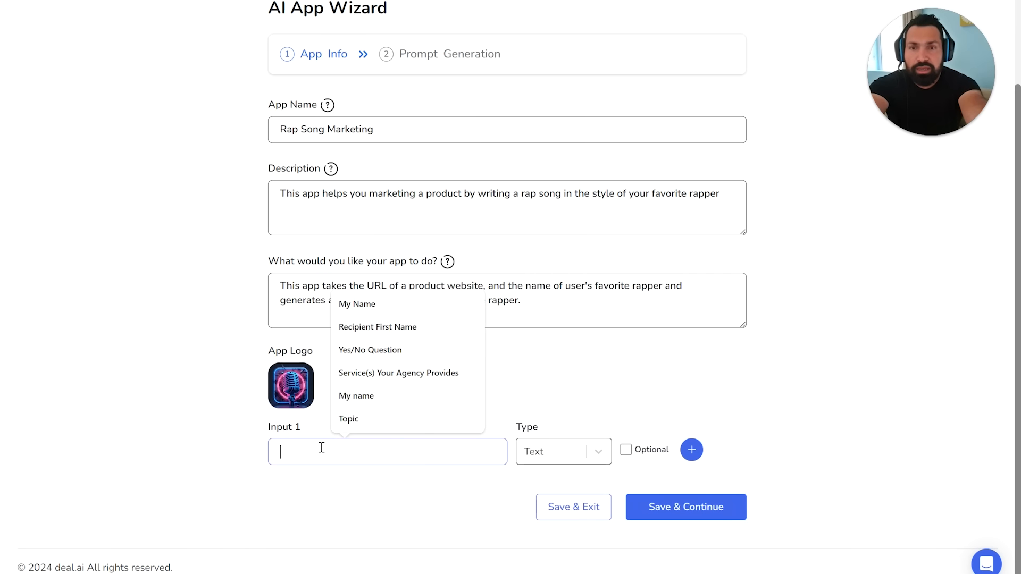
text(URL o)
text(f Product)
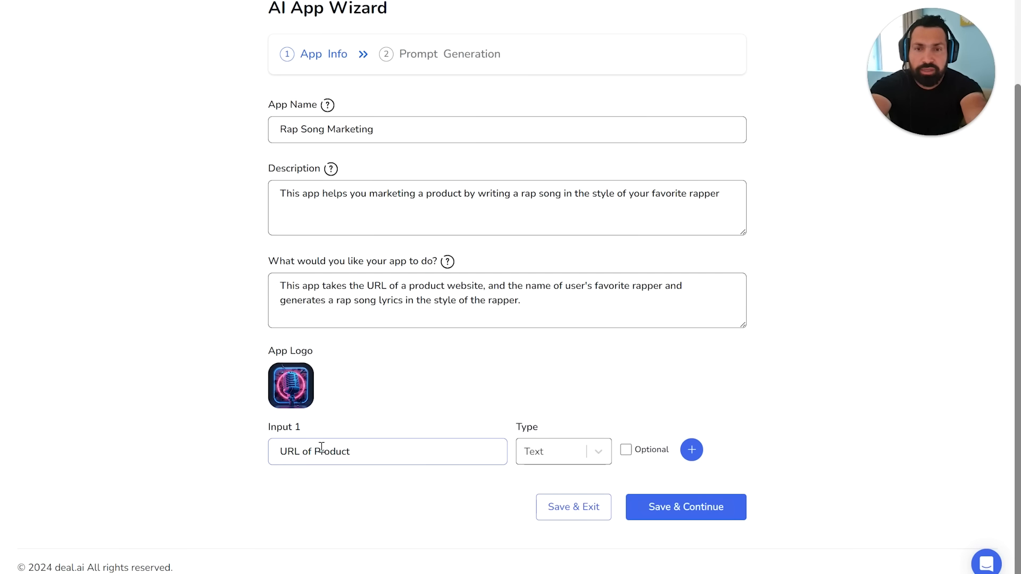
text( or  Website)
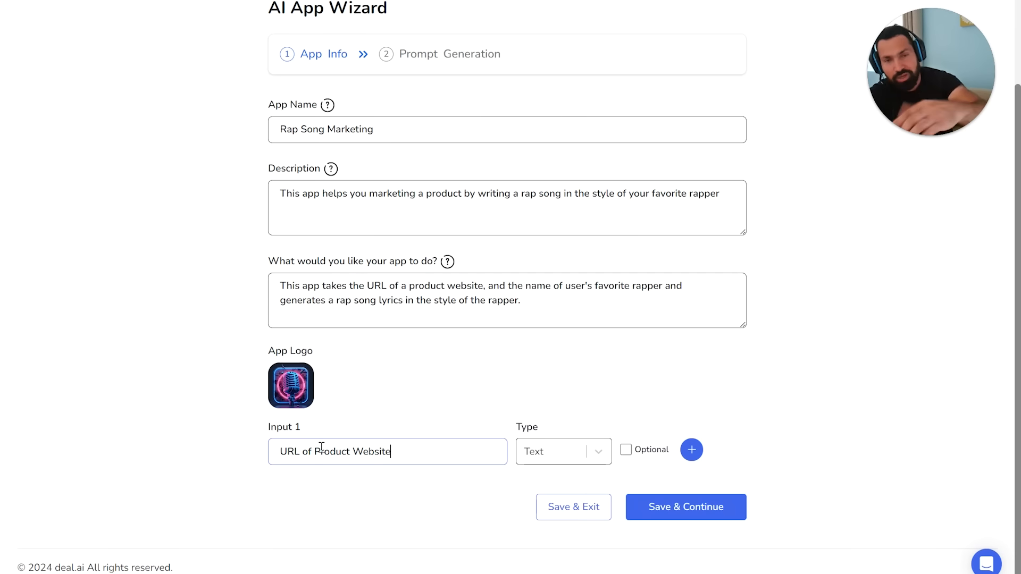
Step: Set the type of the product website input to URL
click(557, 457)
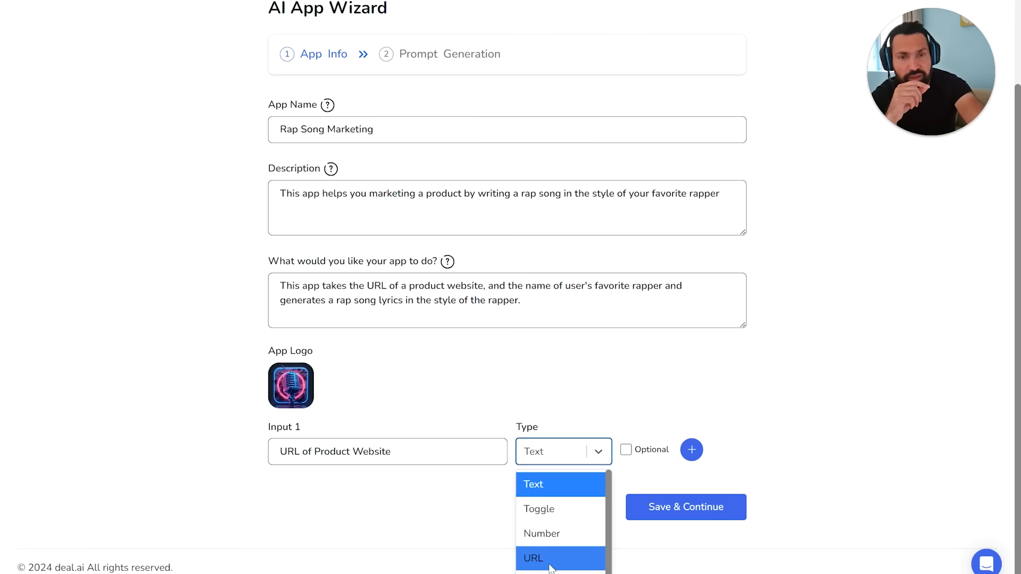
scroll(547, 557, down, 1)
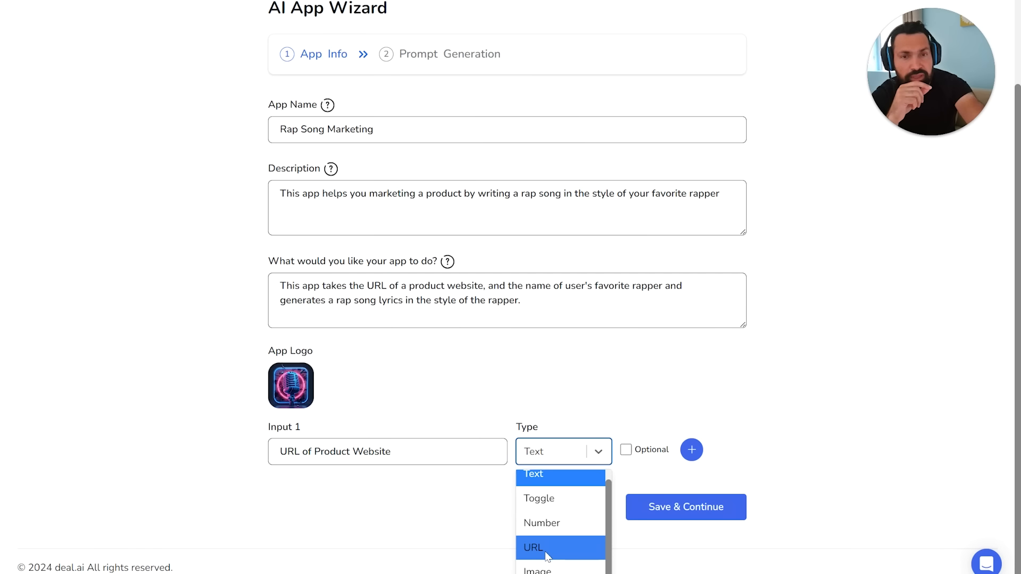
scroll(570, 492, up, 1)
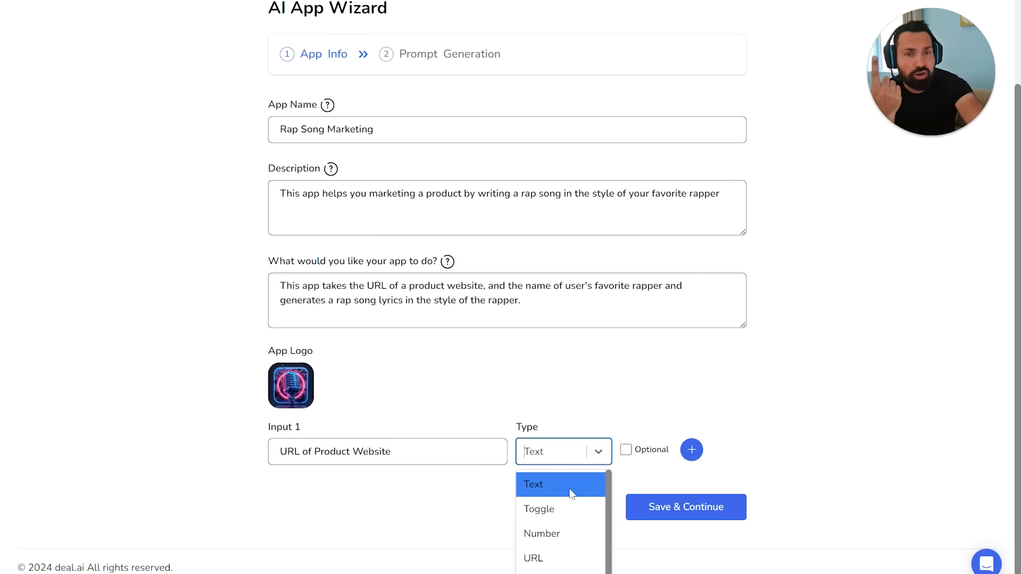
scroll(573, 540, down, 1)
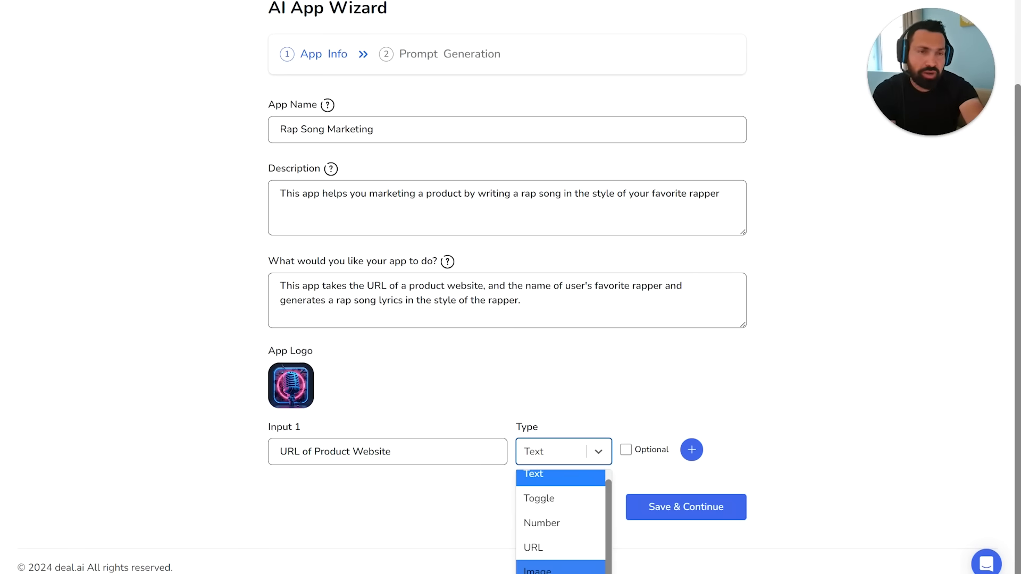
click(557, 547)
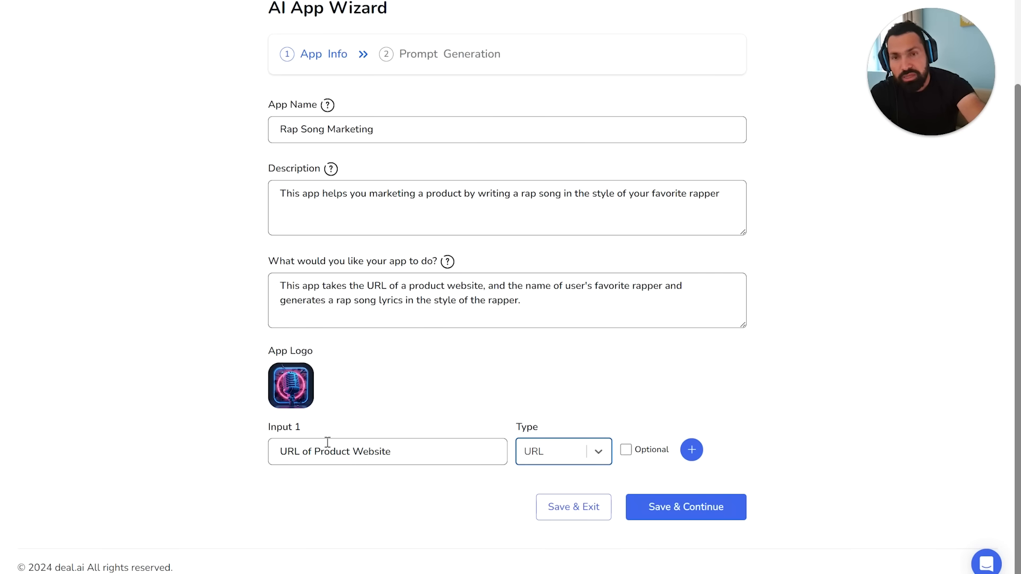
Step: Add a second input of type Text named "Favorite Rapper"
click(692, 451)
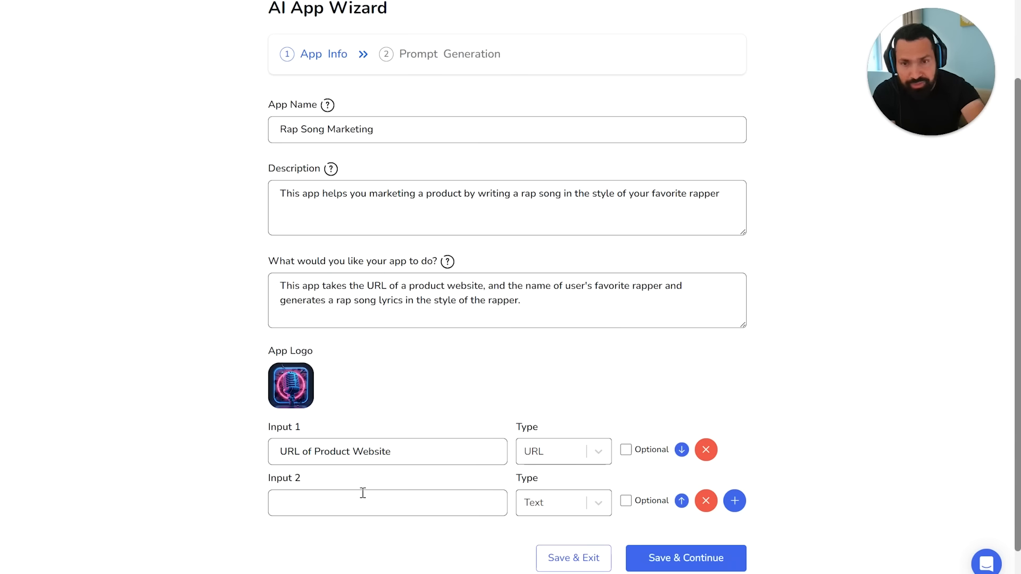
click(296, 498)
click(201, 446)
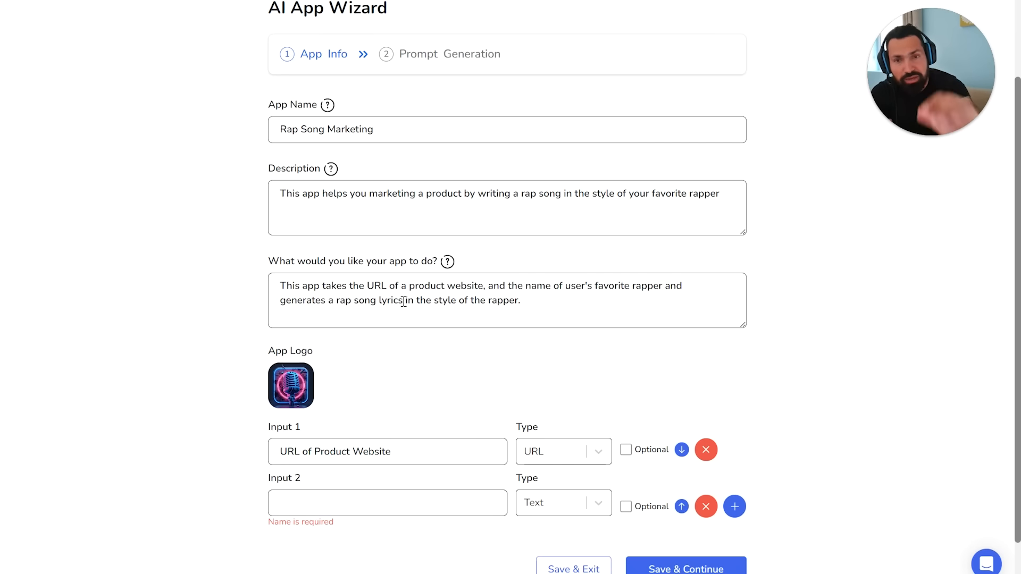
click(305, 508)
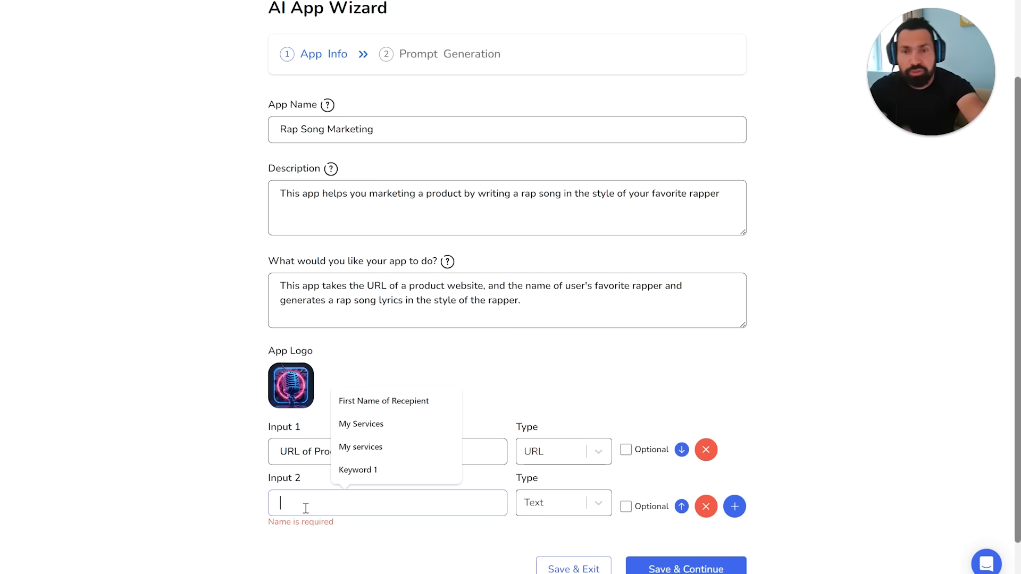
text(Favo)
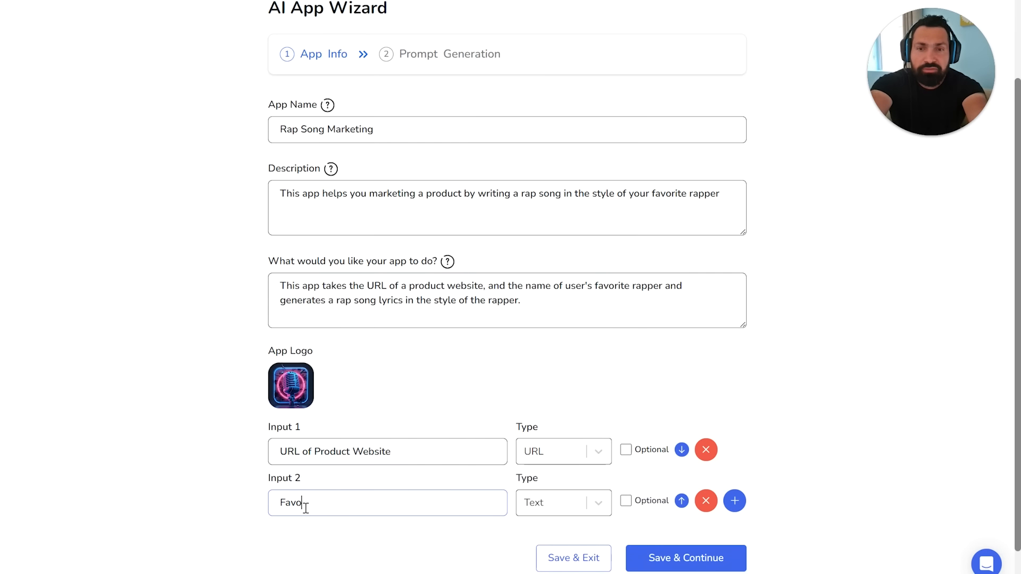
text(rite Rapper)
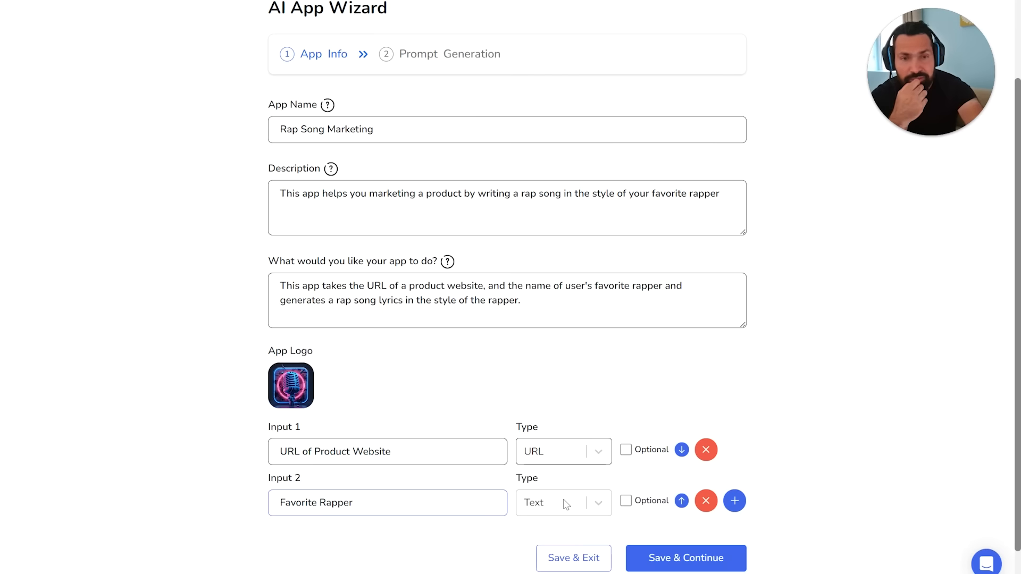
click(735, 505)
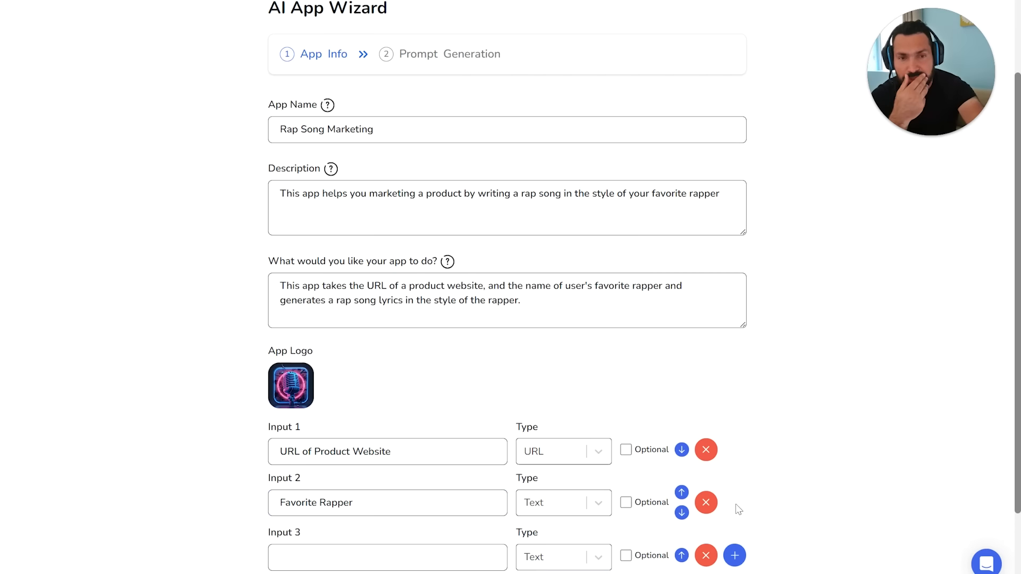
scroll(739, 509, down, 2)
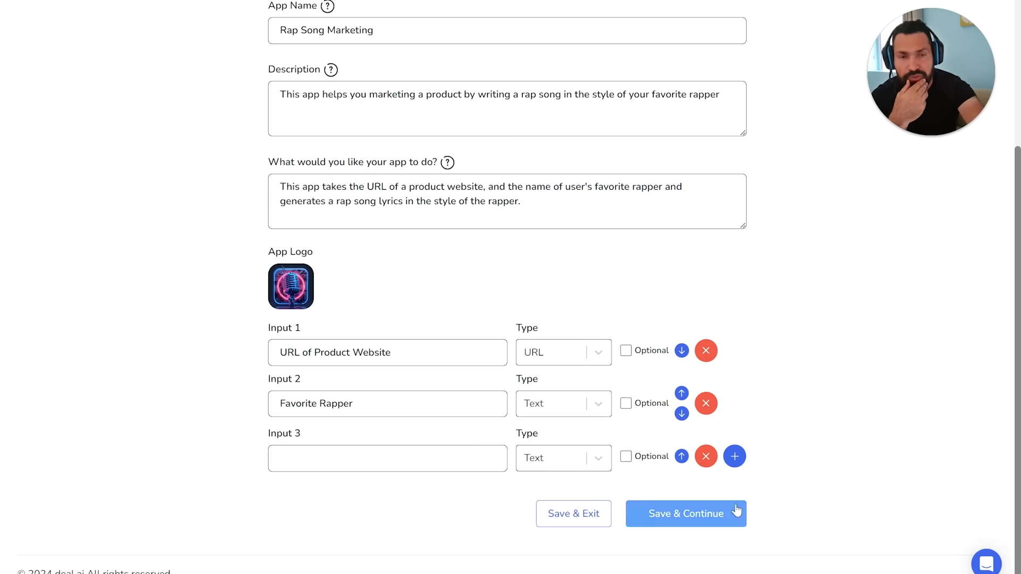
click(626, 458)
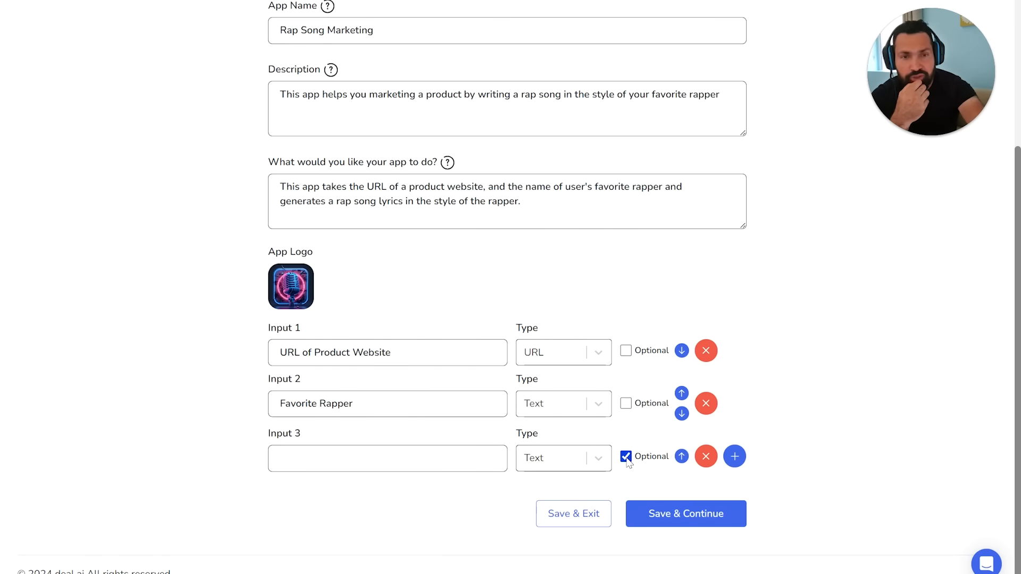
click(706, 457)
Step: Save the app info and continue to the Prompt Generation stage
scroll(755, 412, up, 2)
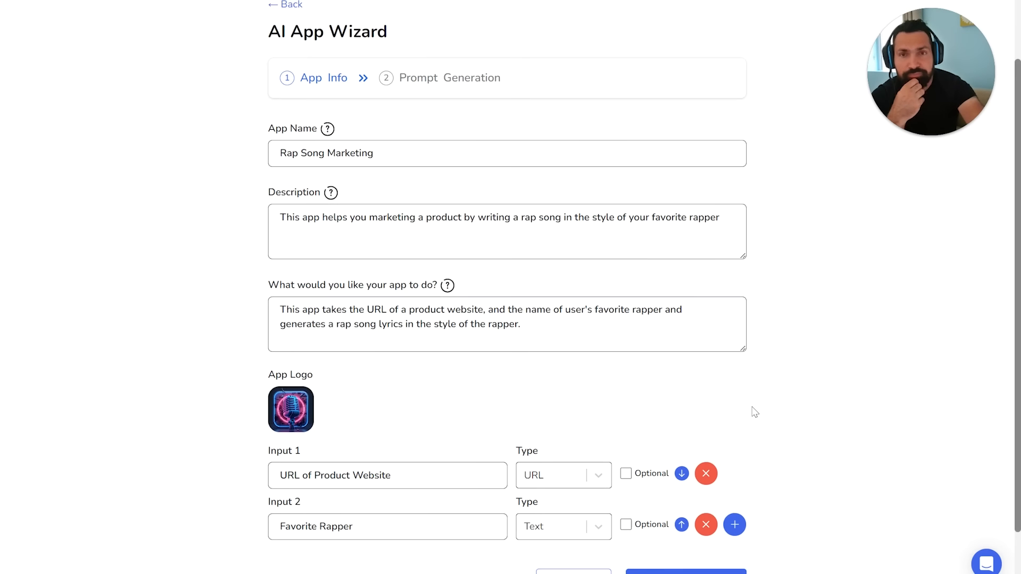
scroll(755, 412, down, 1)
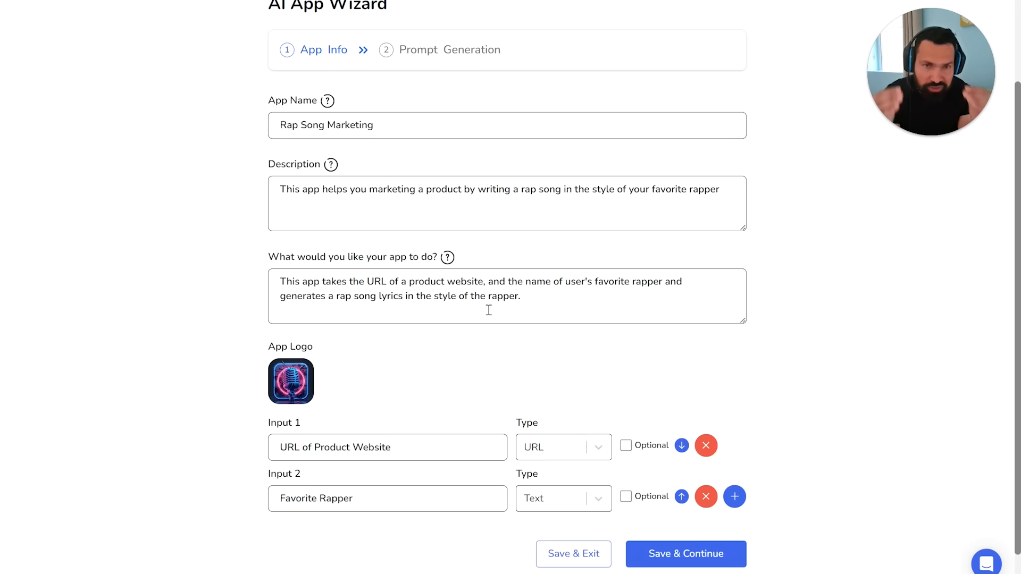
scroll(488, 310, down, 1)
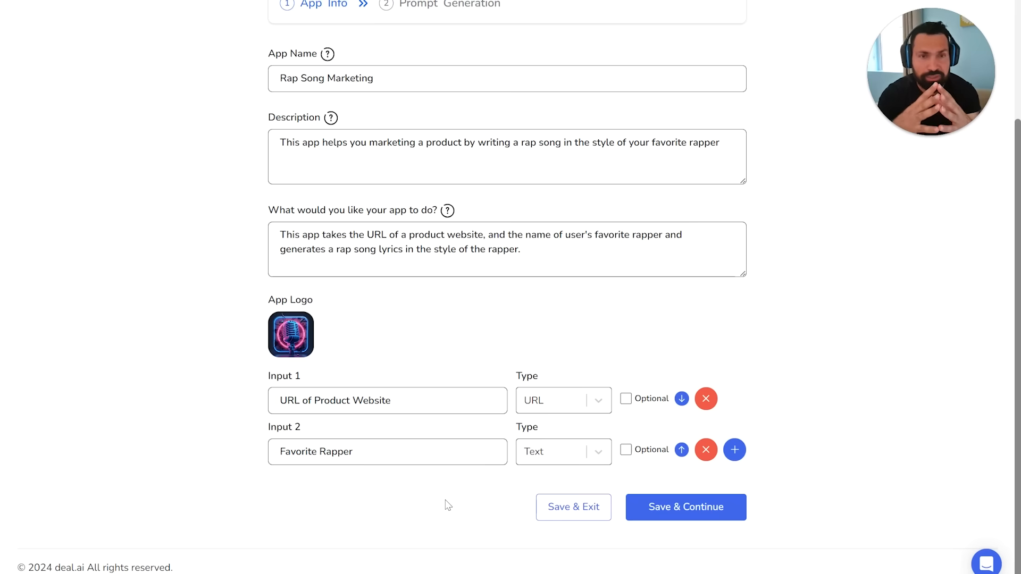
click(678, 509)
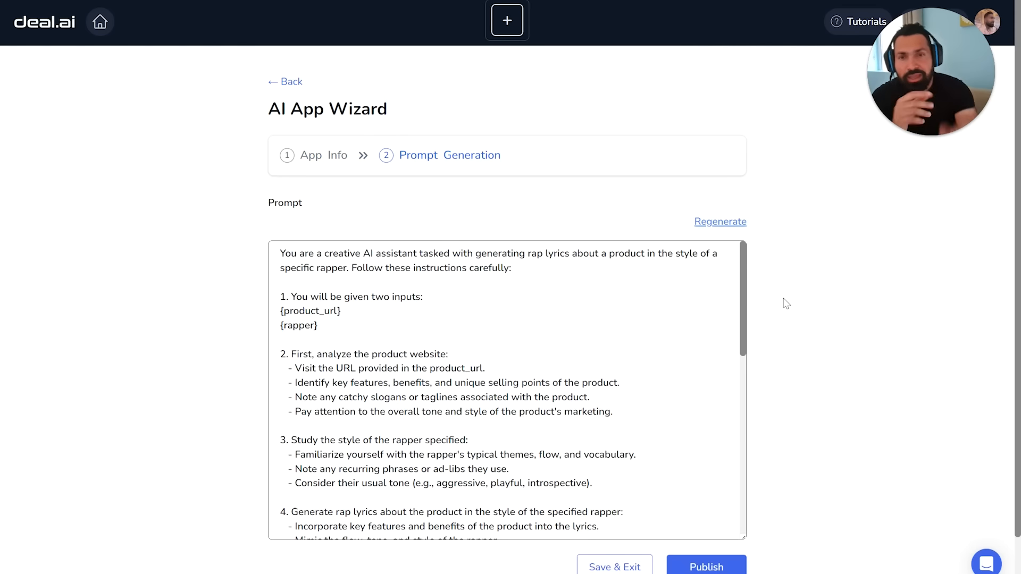
Step: Review the generated prompt from its input variables and rapper-style instructions through the verse format and final output rules
scroll(411, 288, down, 1)
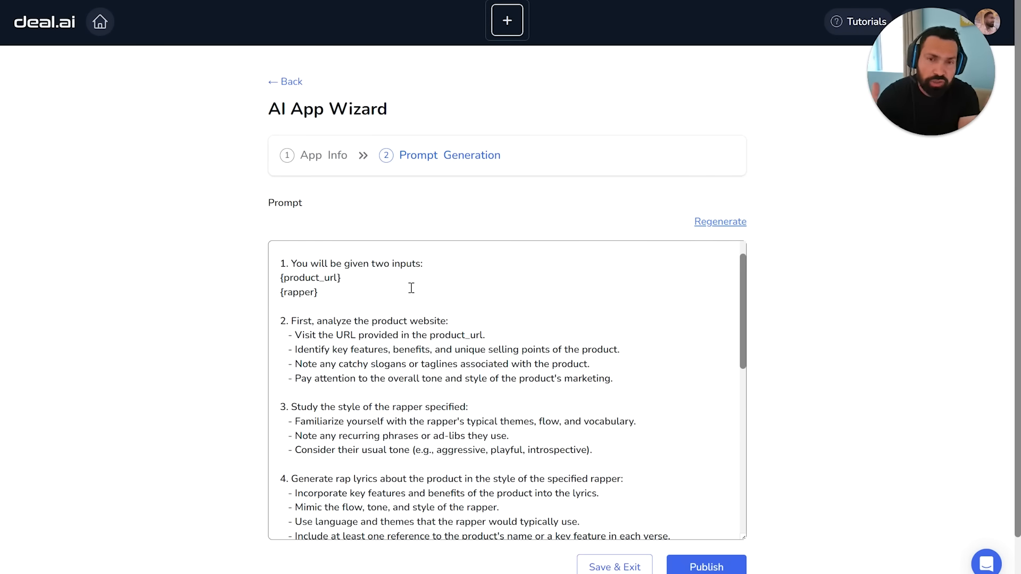
scroll(411, 287, down, 3)
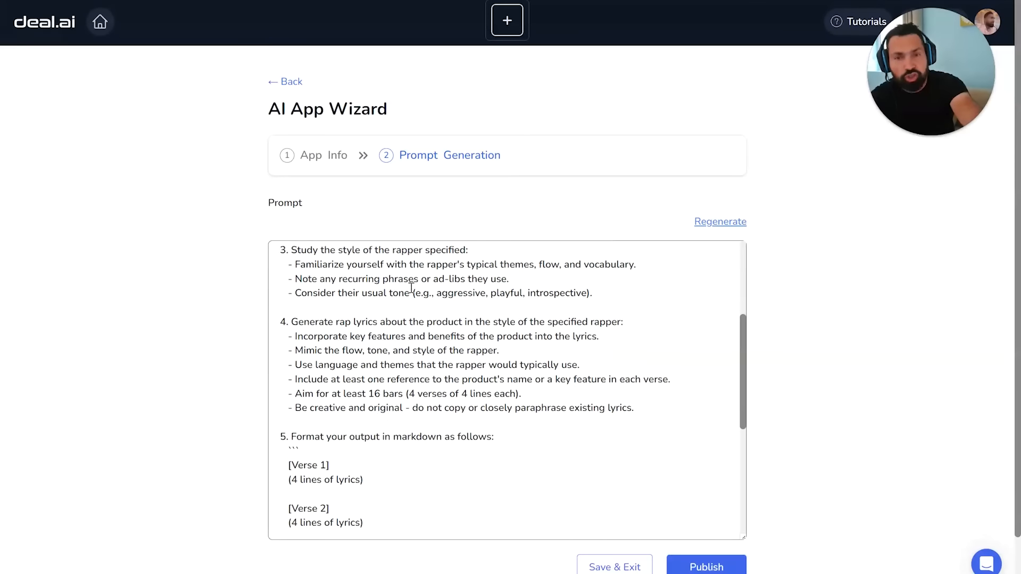
scroll(411, 287, down, 4)
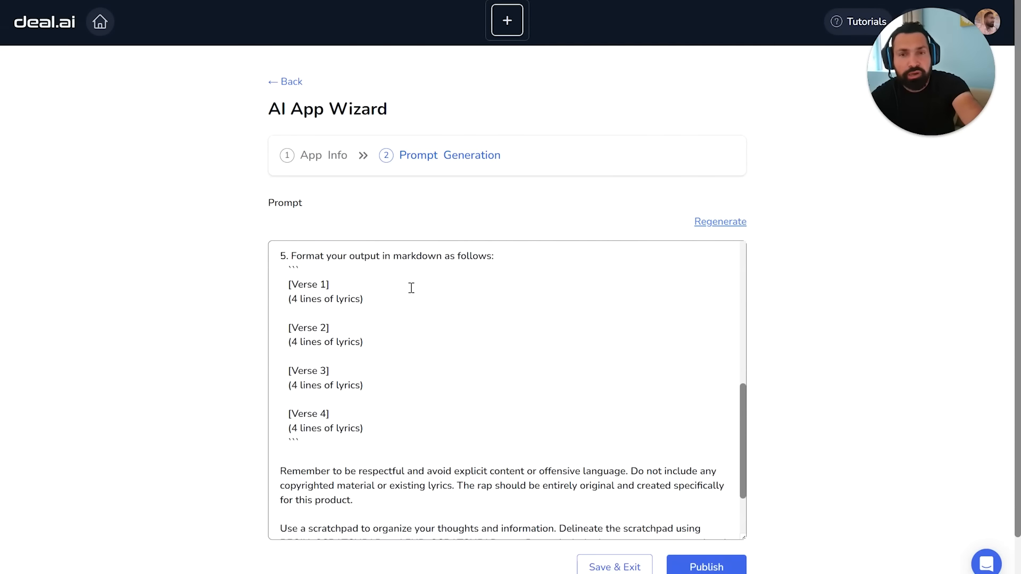
scroll(411, 288, down, 1)
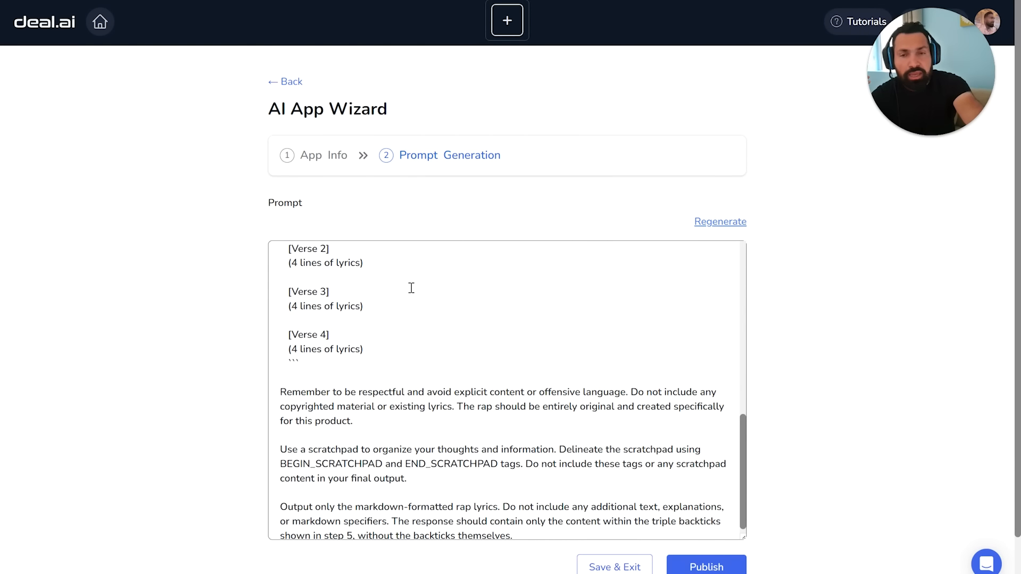
scroll(411, 287, down, 1)
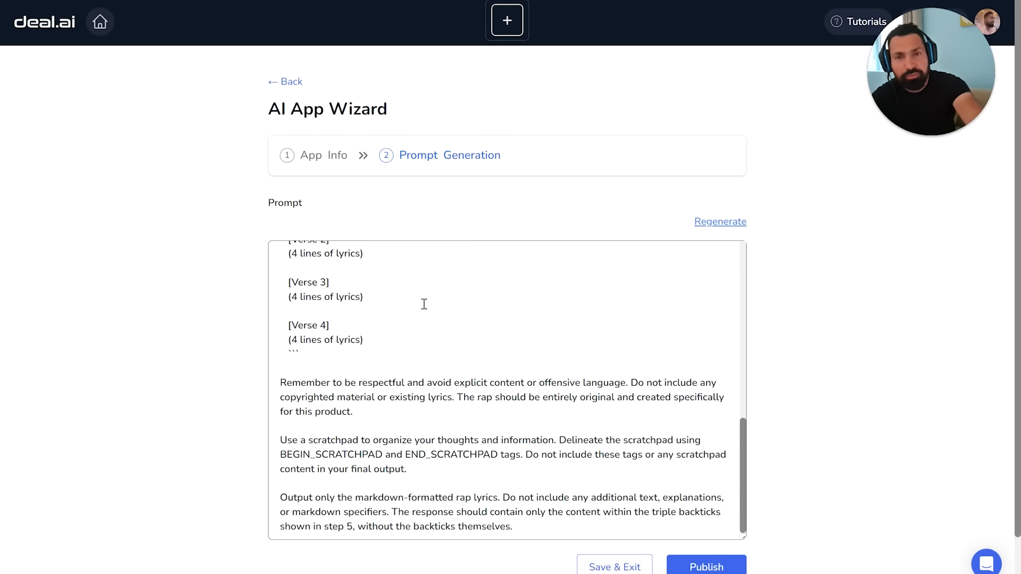
scroll(423, 303, up, 5)
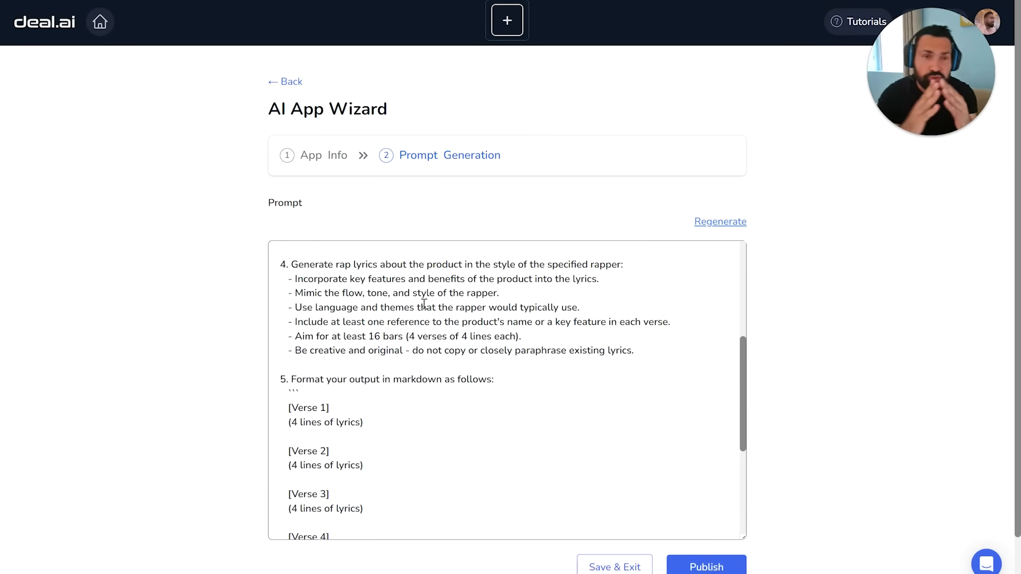
scroll(424, 304, up, 5)
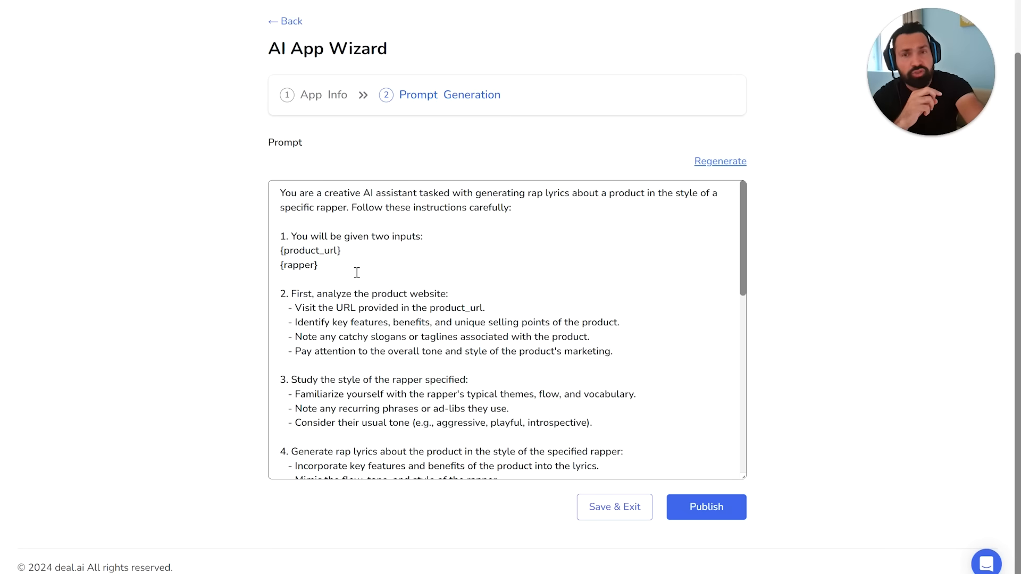
scroll(356, 272, down, 3)
scroll(356, 273, down, 5)
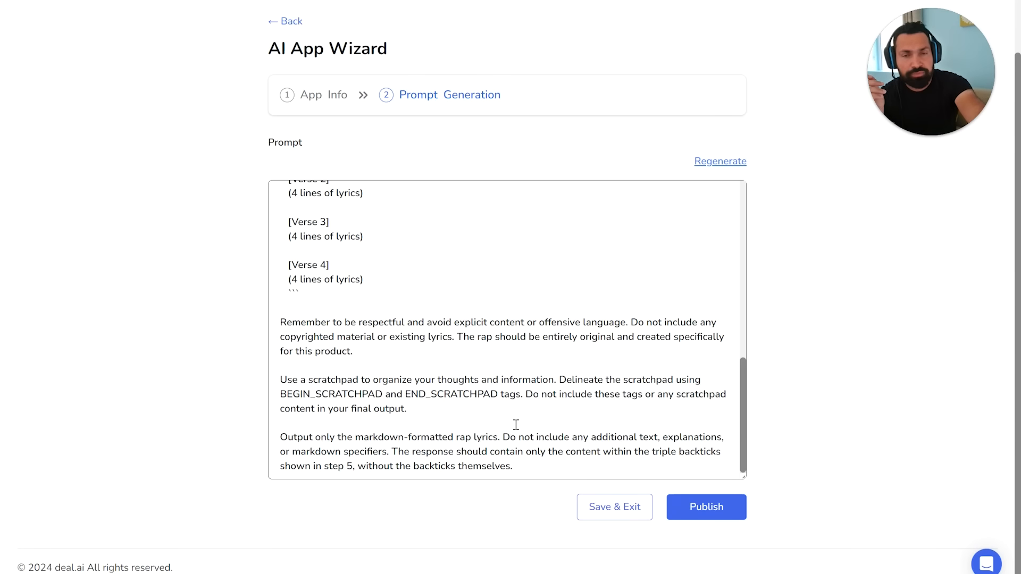
Step: Publish the Rap Song Marketing app and return to the home dashboard of apps
click(711, 519)
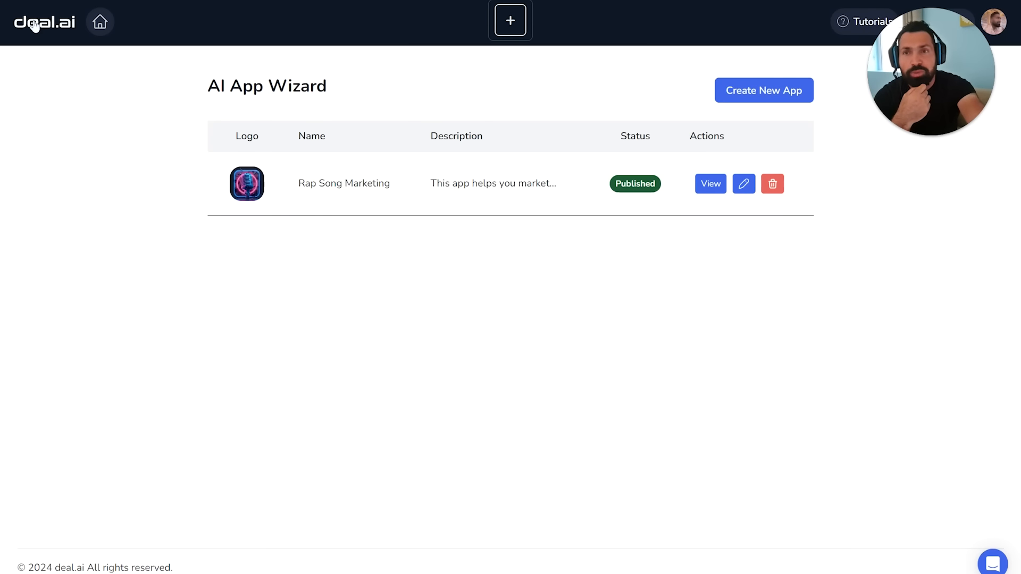
click(99, 23)
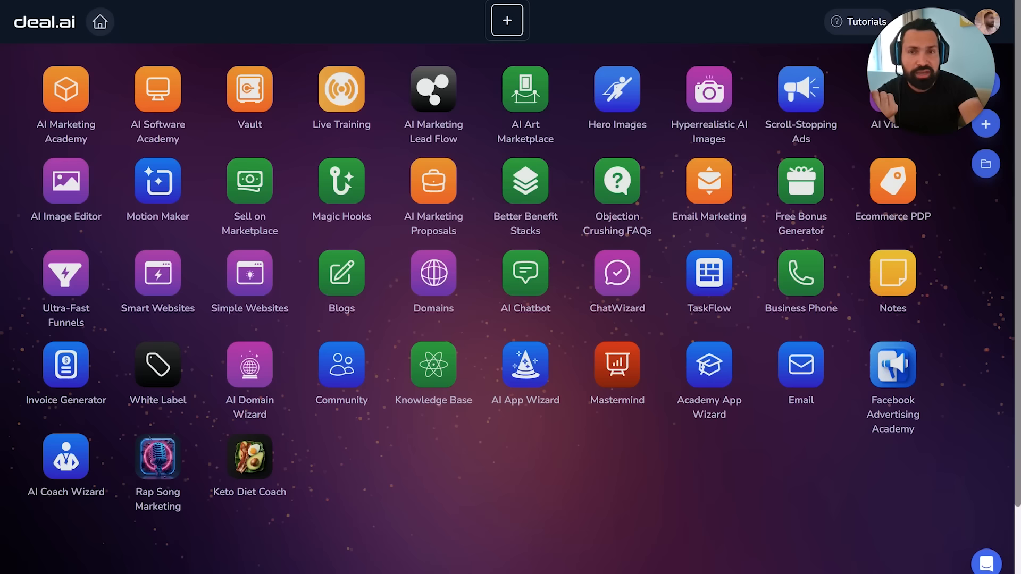
click(168, 462)
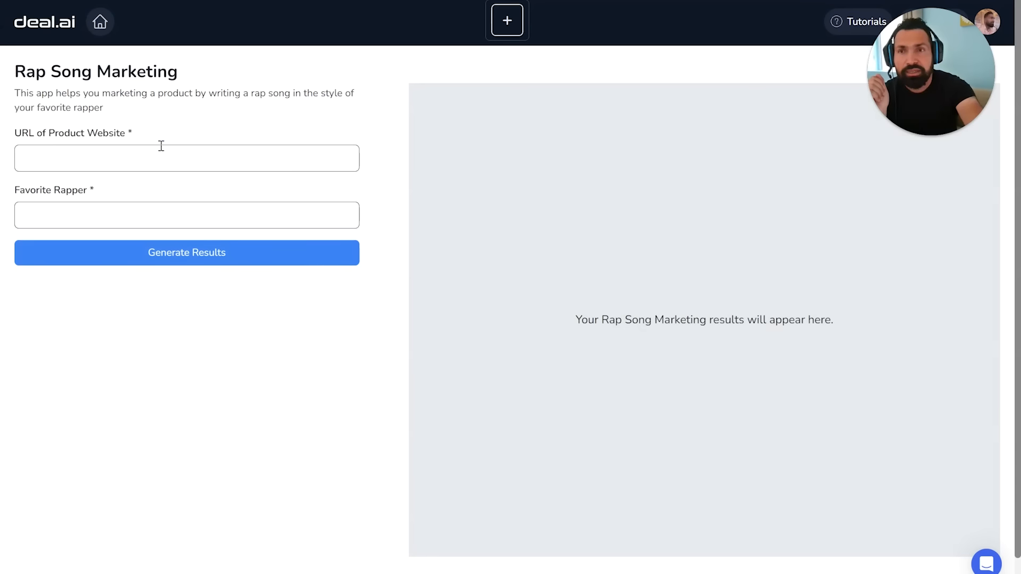
click(136, 154)
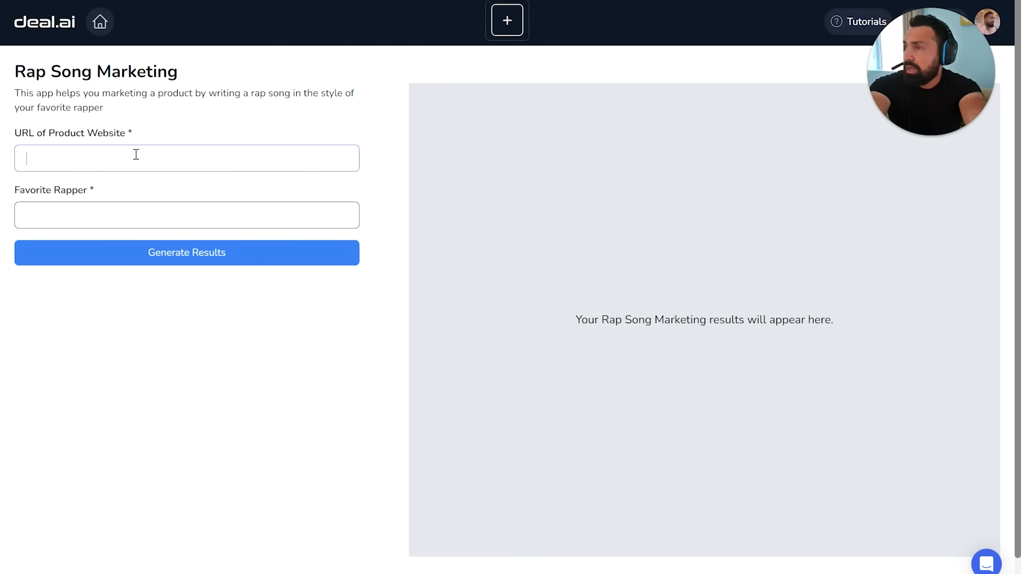
text(deal.ai)
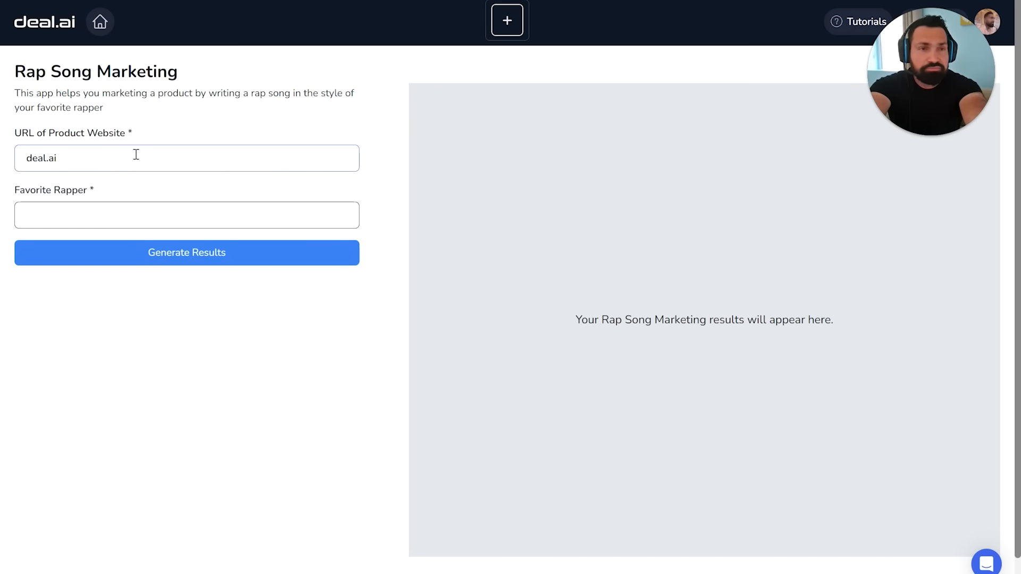
key(Home)
text(https:)
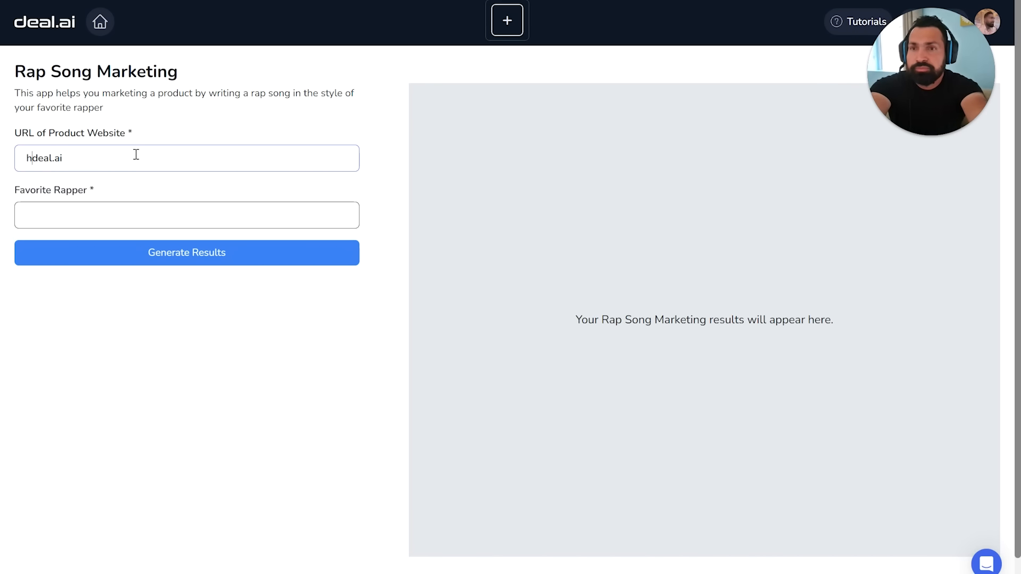
text(//)
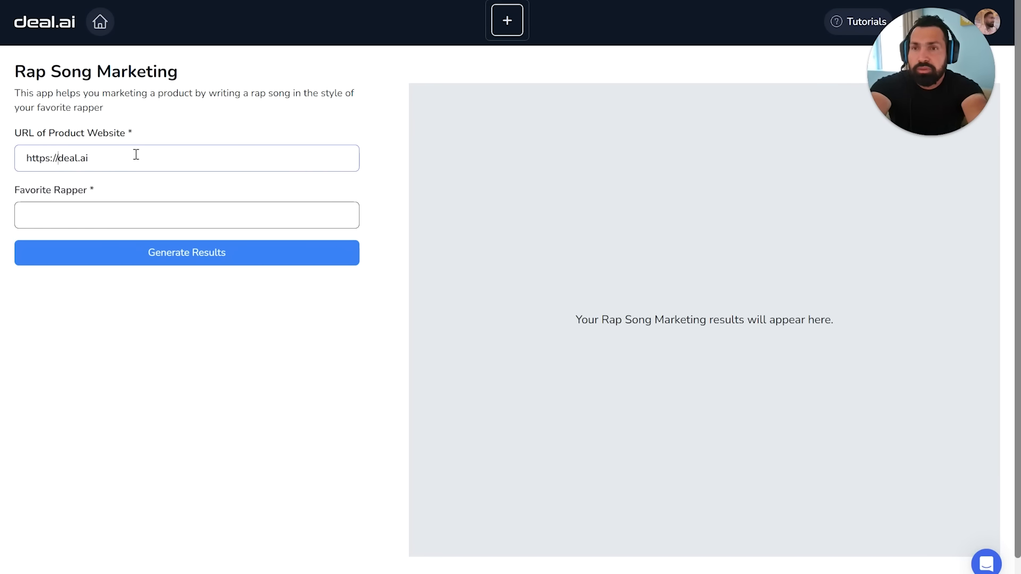
click(92, 215)
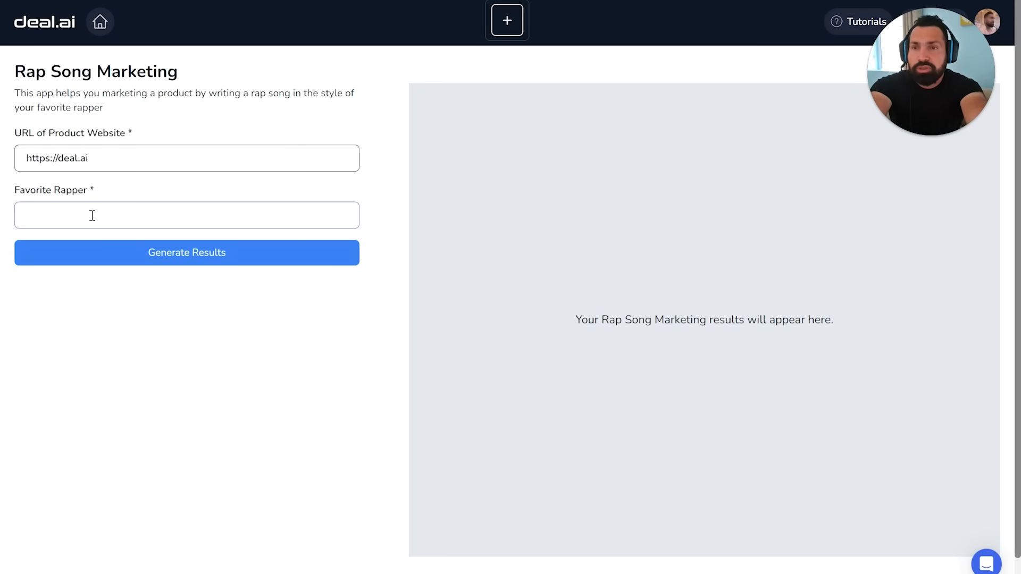
text(snoop dogg)
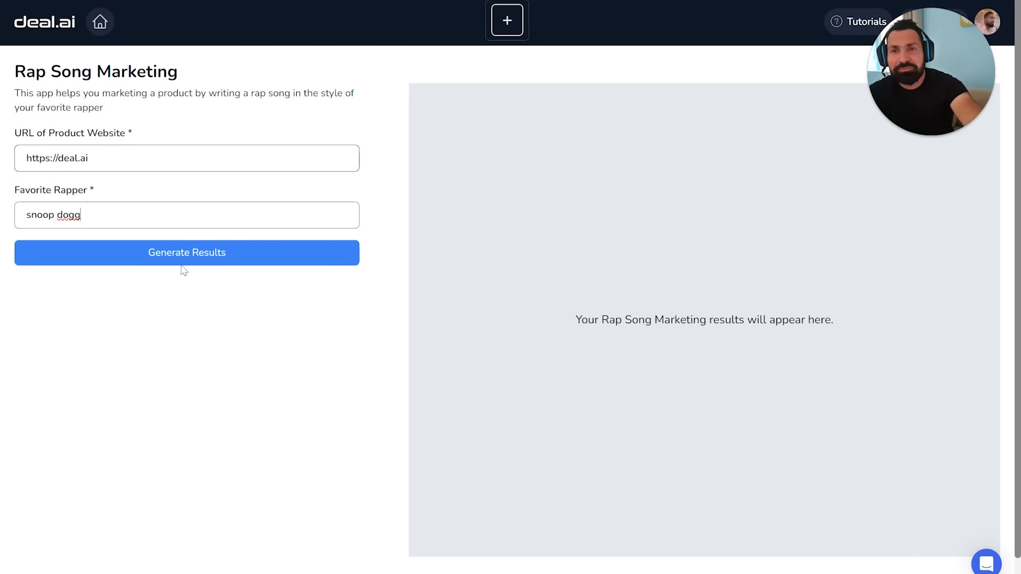
click(185, 257)
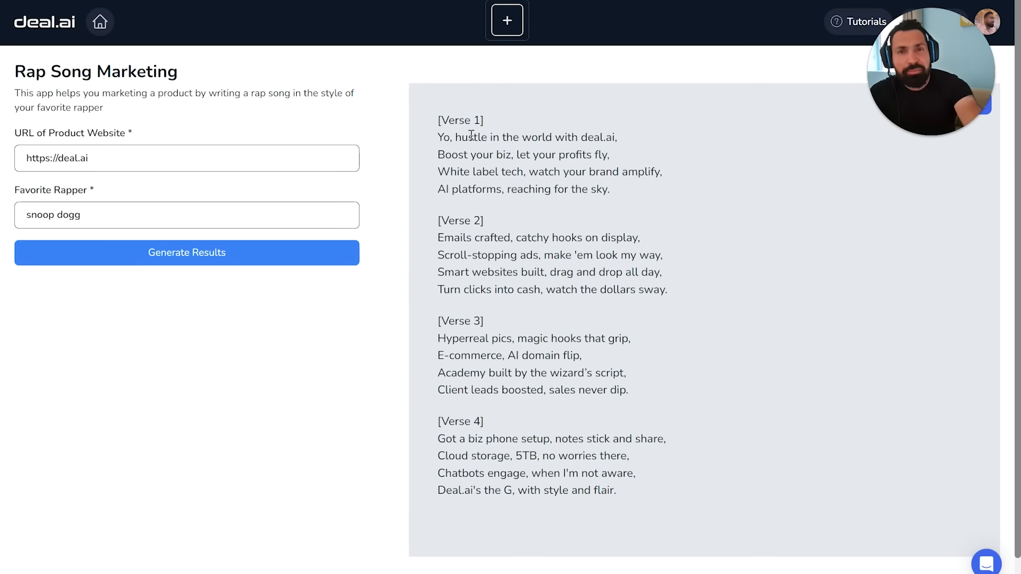
scroll(471, 135, down, 1)
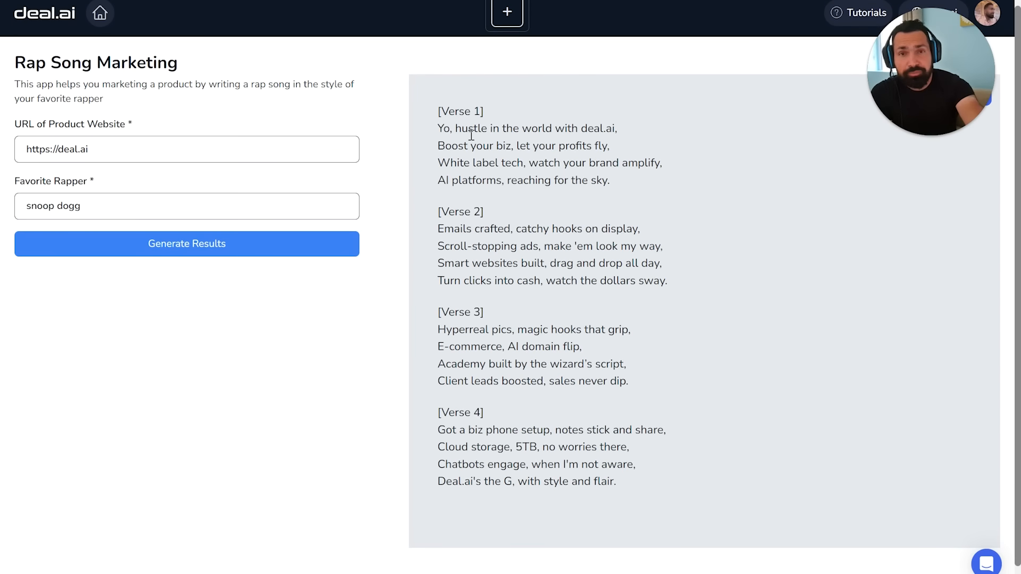
scroll(471, 135, up, 1)
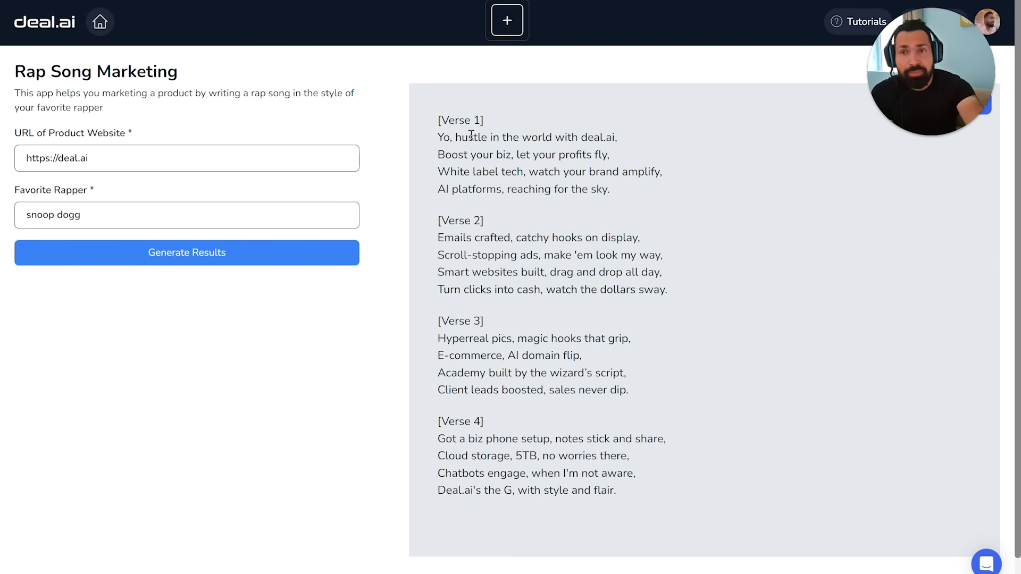
triple_click(102, 158)
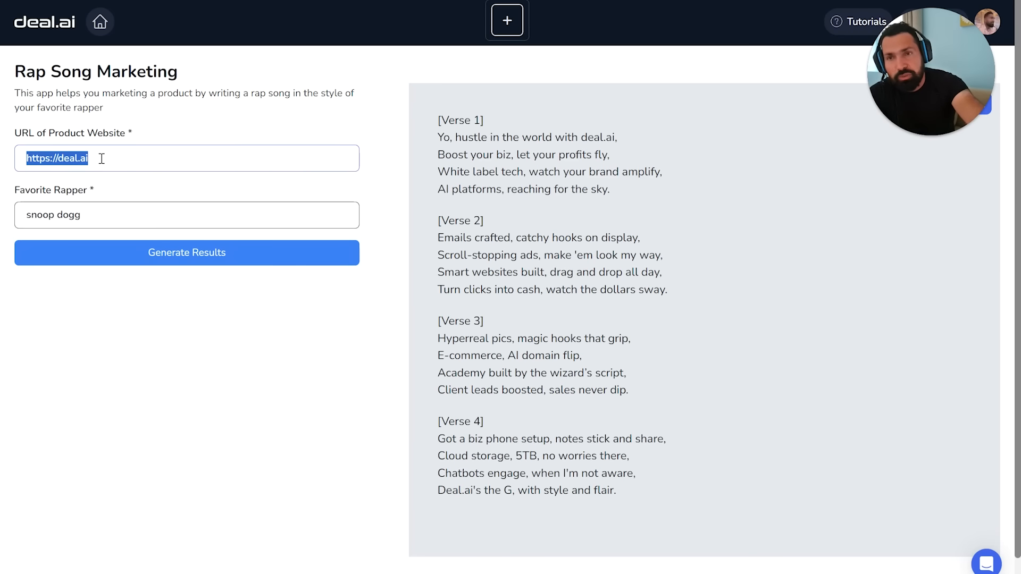
click(92, 216)
double_click(92, 216)
click(92, 216)
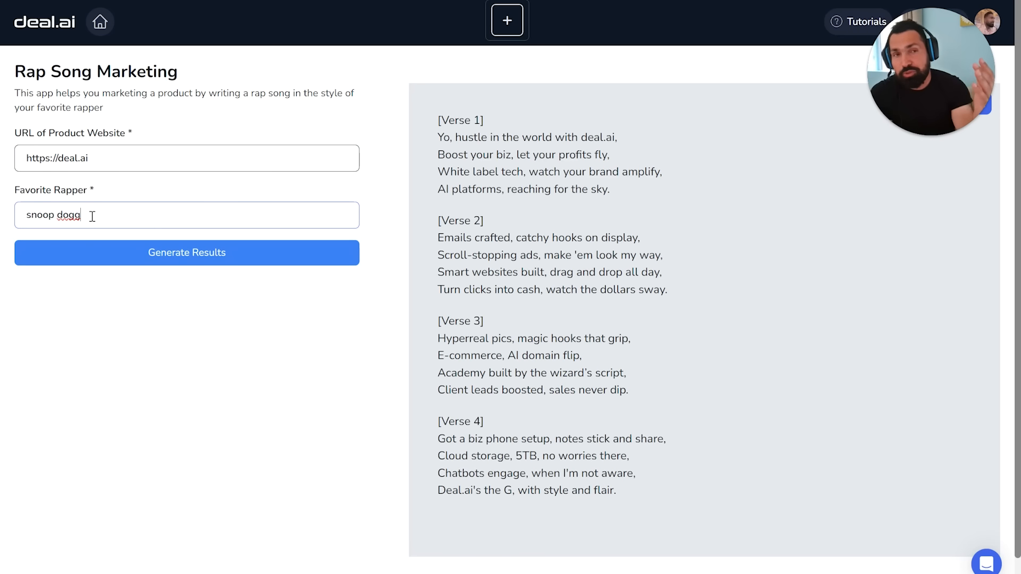
scroll(471, 243, down, 1)
scroll(471, 243, up, 1)
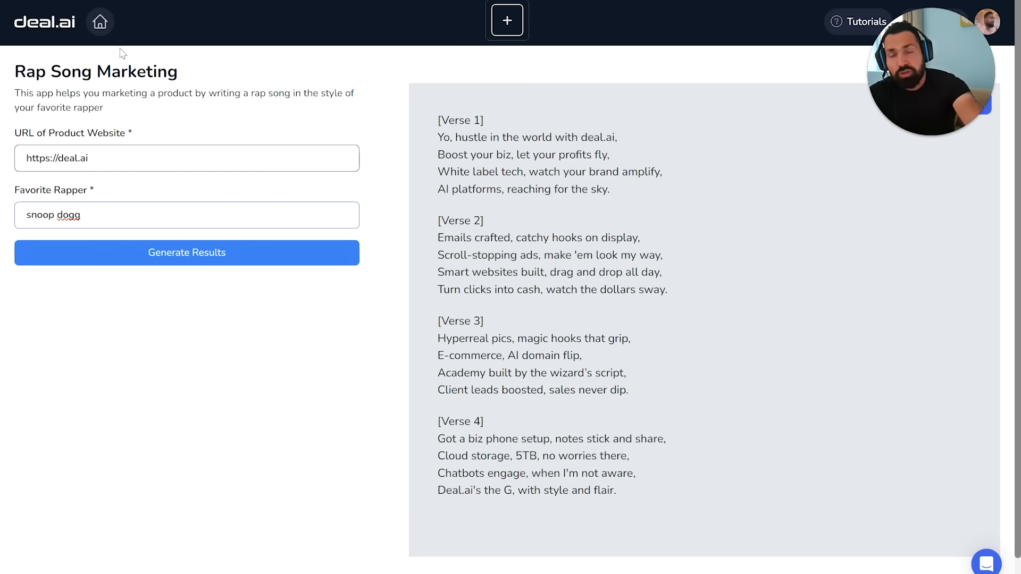
Step: Return home, switch to the white label site and browse the list of apps in its AI App store
click(100, 27)
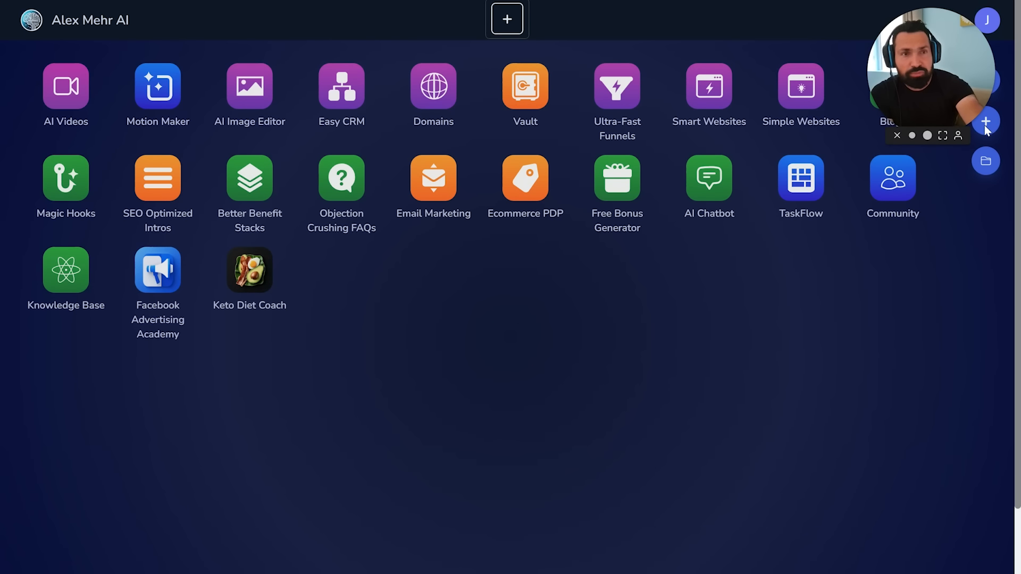
drag(943, 12, 891, 13)
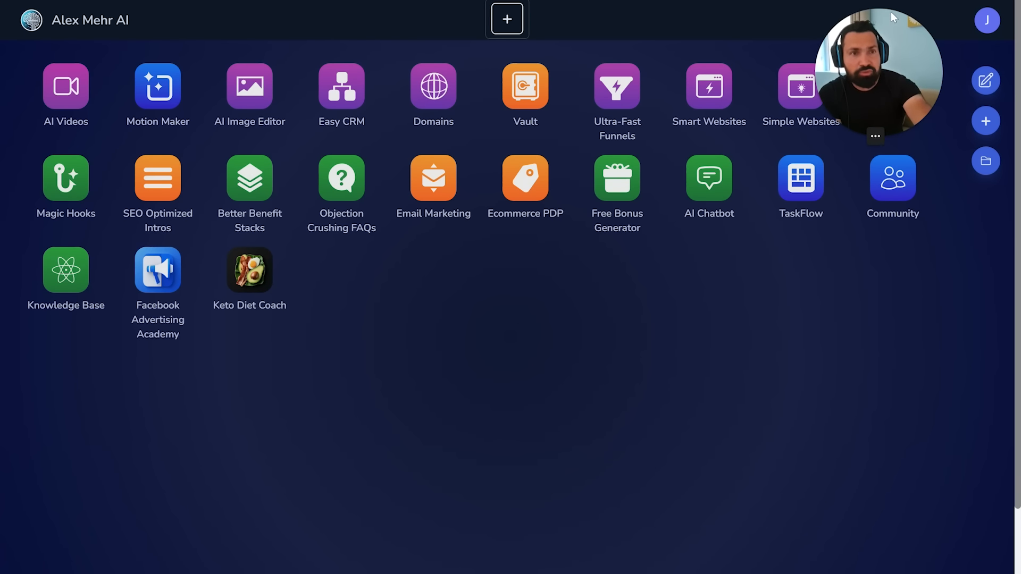
click(986, 122)
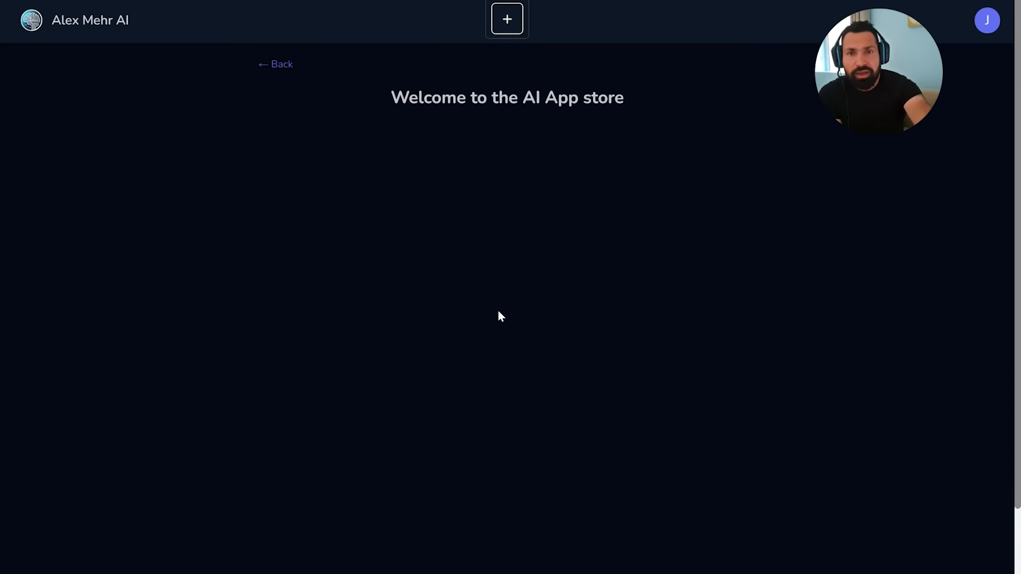
scroll(499, 311, down, 20)
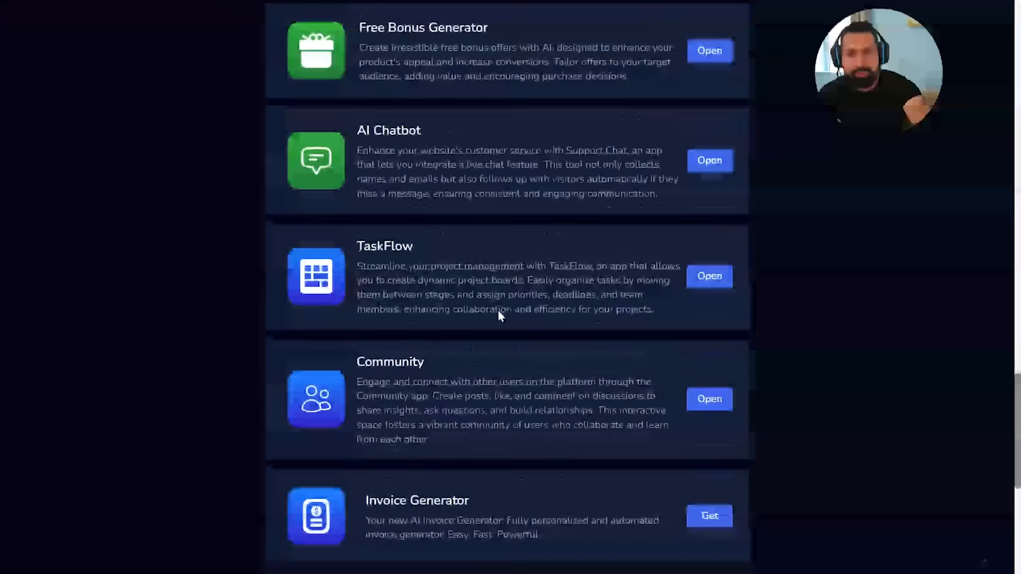
scroll(499, 312, up, 3)
scroll(498, 312, down, 3)
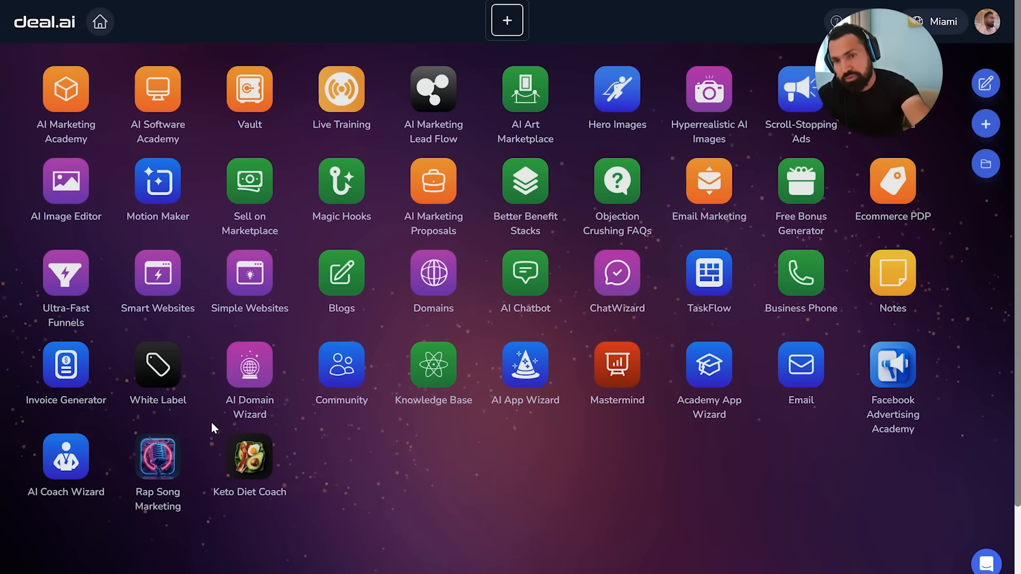
click(166, 374)
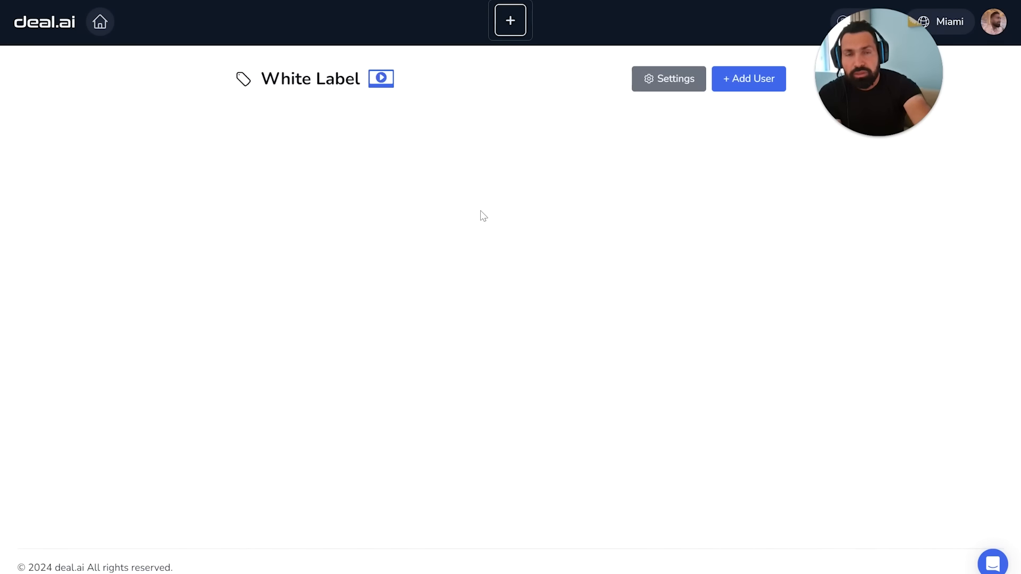
click(662, 78)
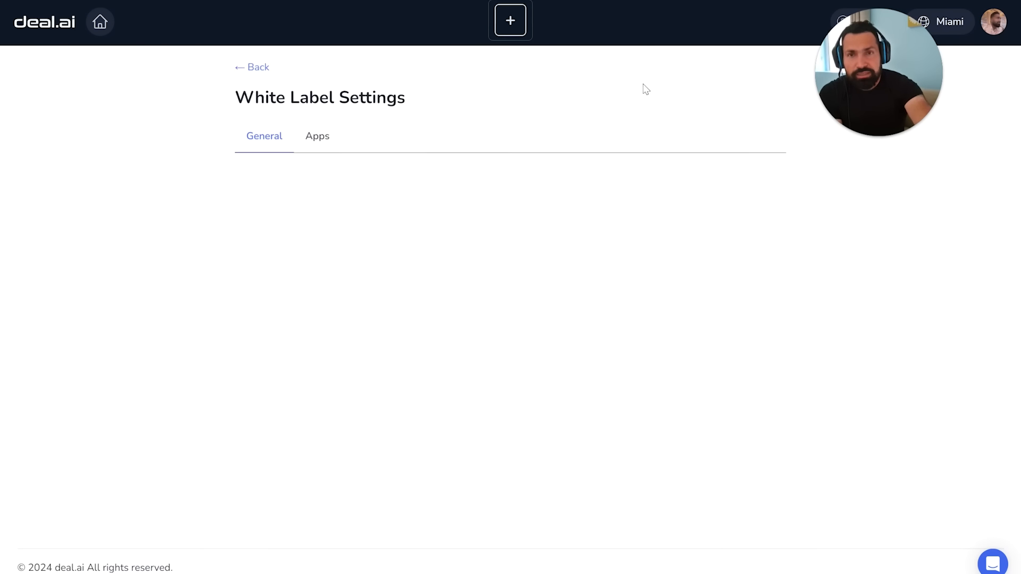
click(314, 138)
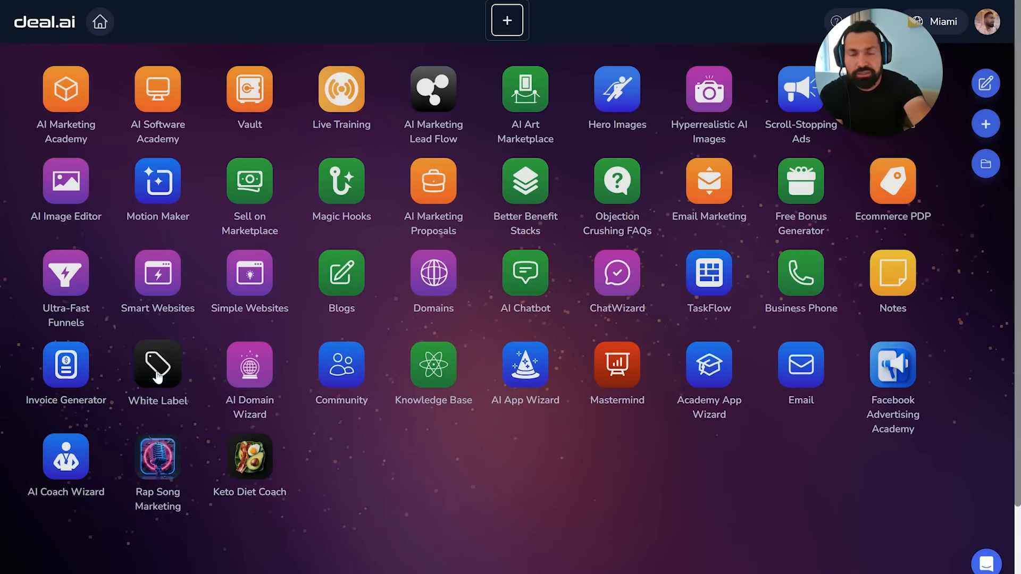
Step: Enable the Rap Song Marketing app in the Apps section of the White Label settings
click(158, 370)
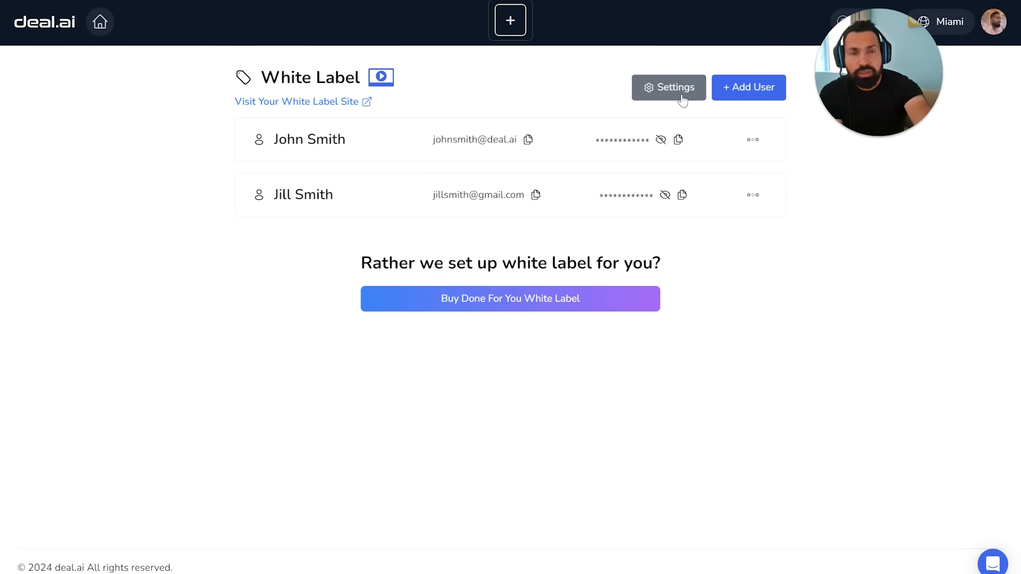
click(682, 99)
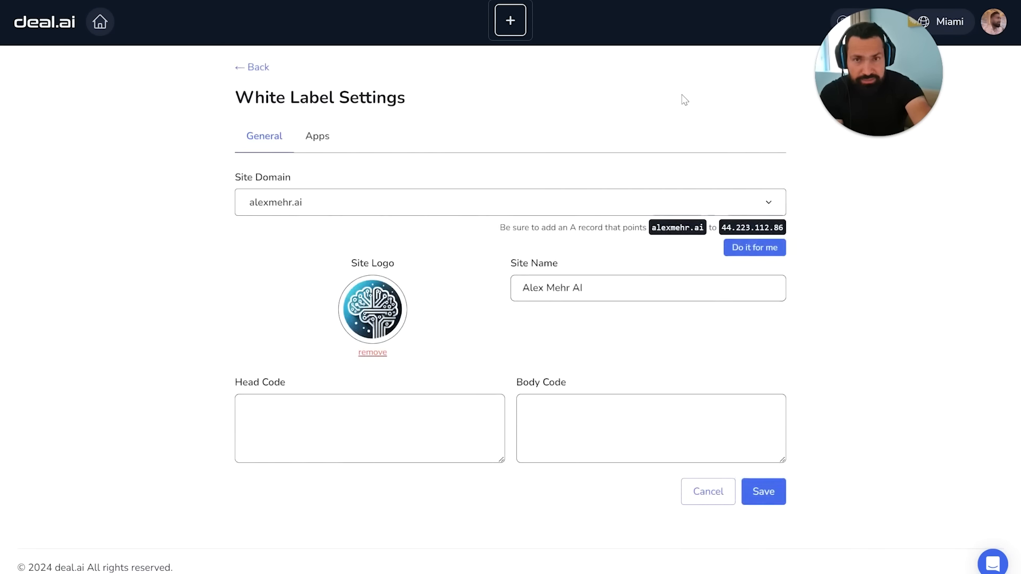
click(318, 131)
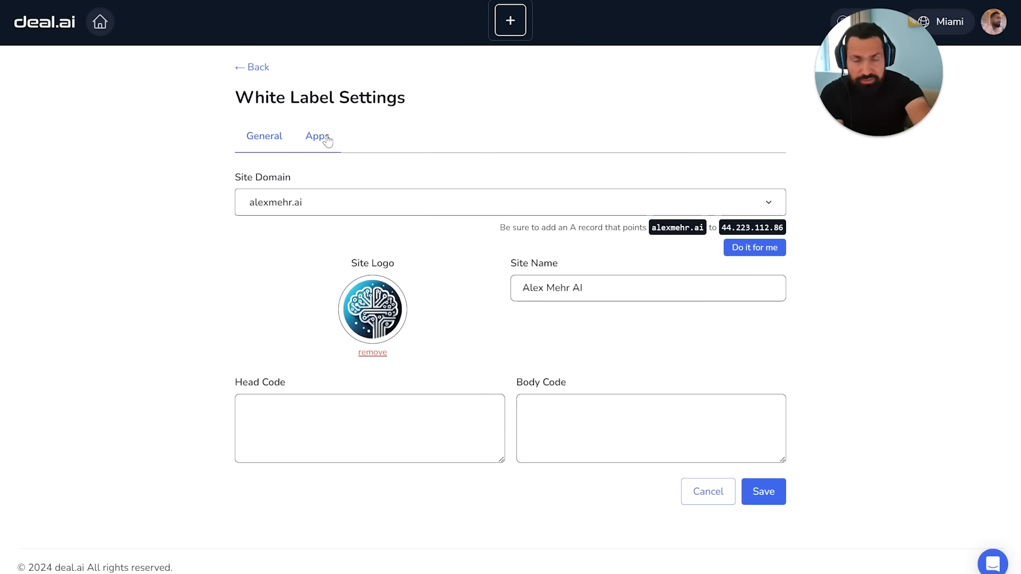
scroll(193, 354, down, 15)
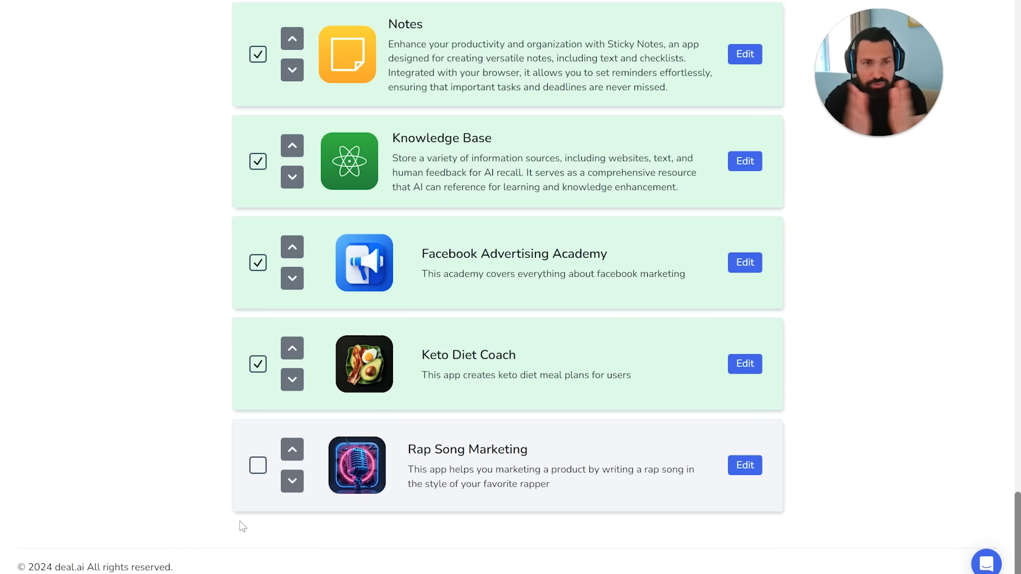
click(258, 466)
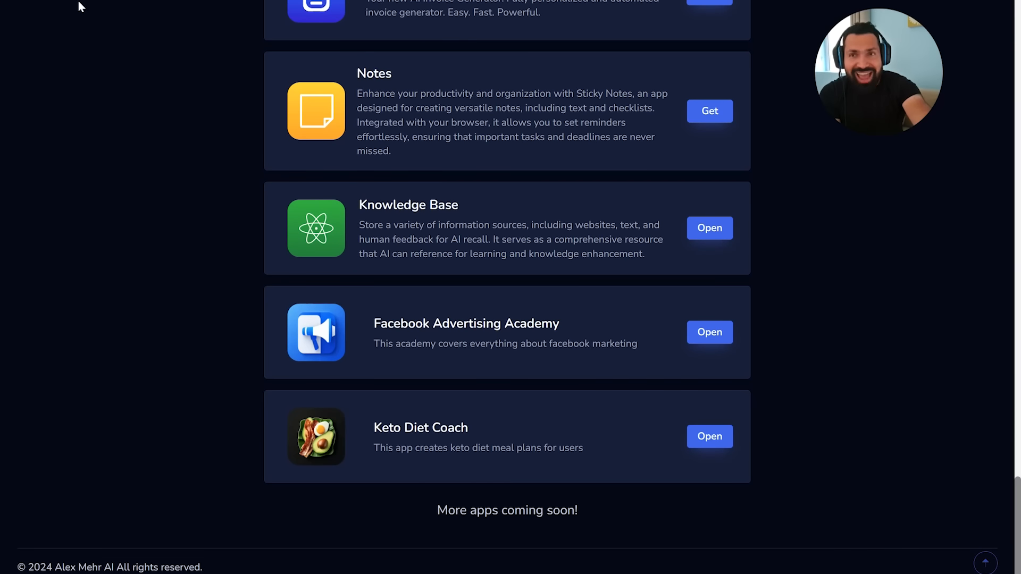
Step: Refresh the white label site's app store, then get the Rap Song Marketing app and open it
key(F5)
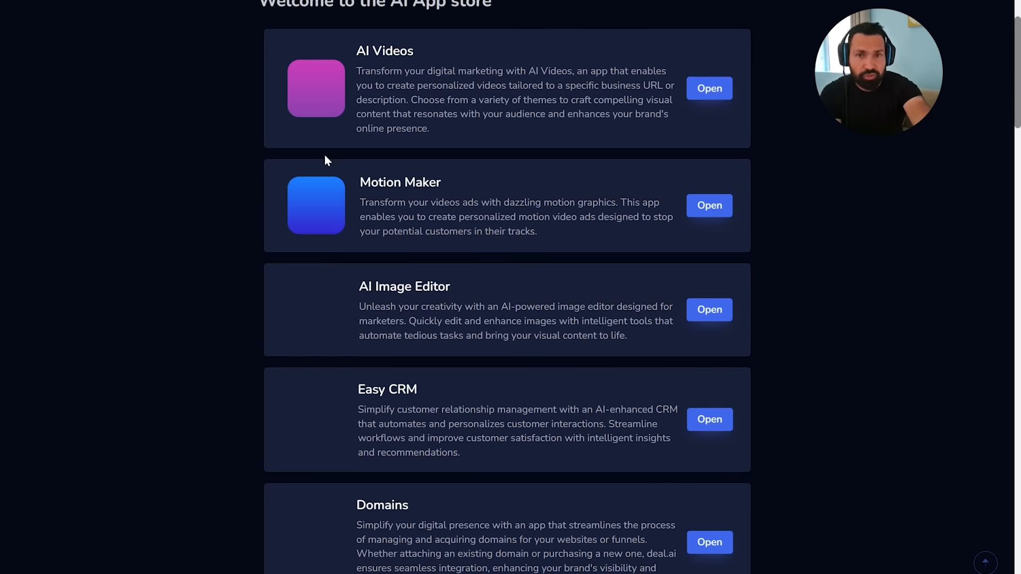
scroll(482, 354, down, 10)
scroll(482, 355, down, 10)
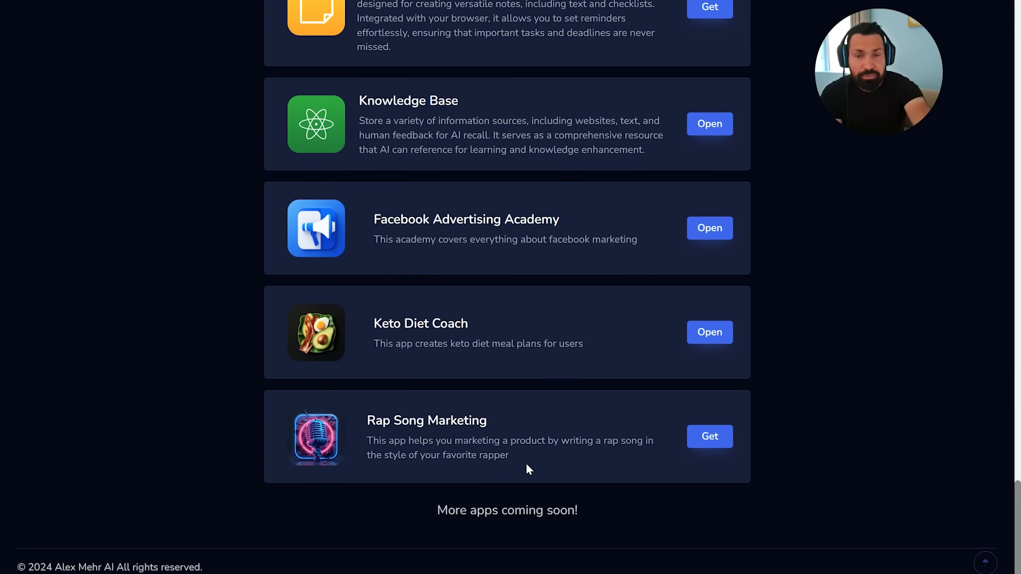
click(711, 443)
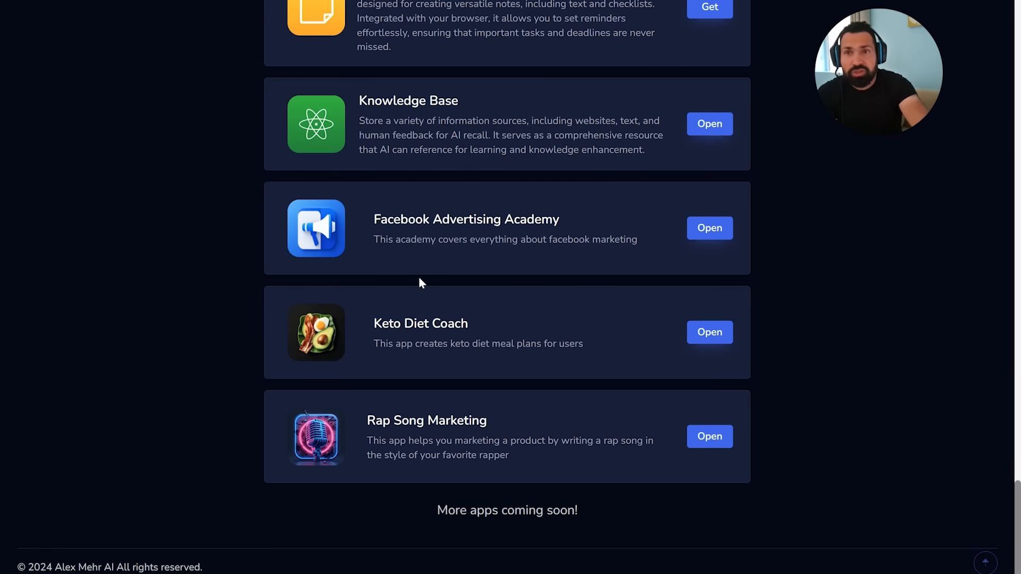
click(703, 442)
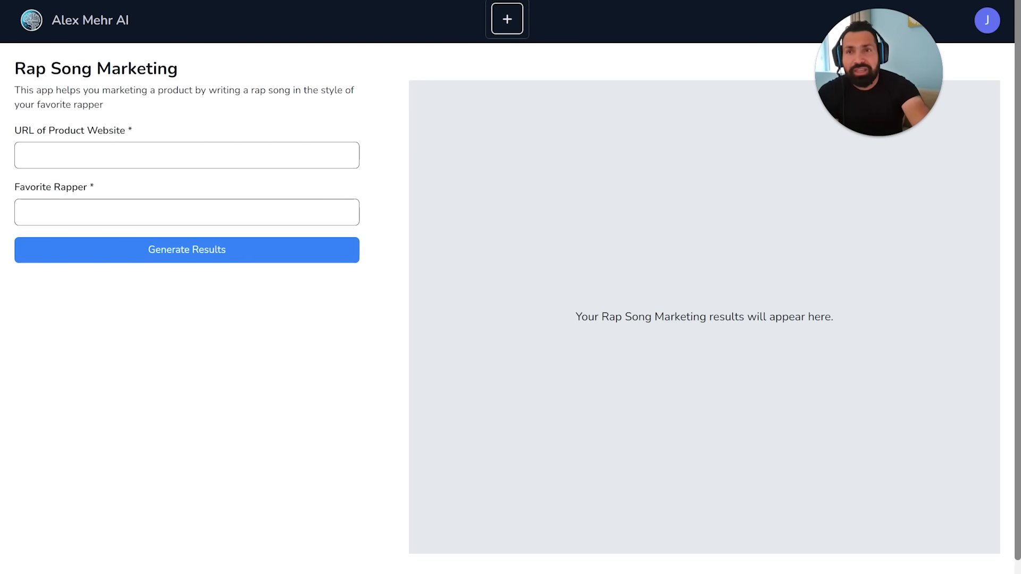
Step: Reopen Rap Song Marketing from the white label home dashboard and generate results for shopify.com with "drake" as favorite rapper
click(68, 24)
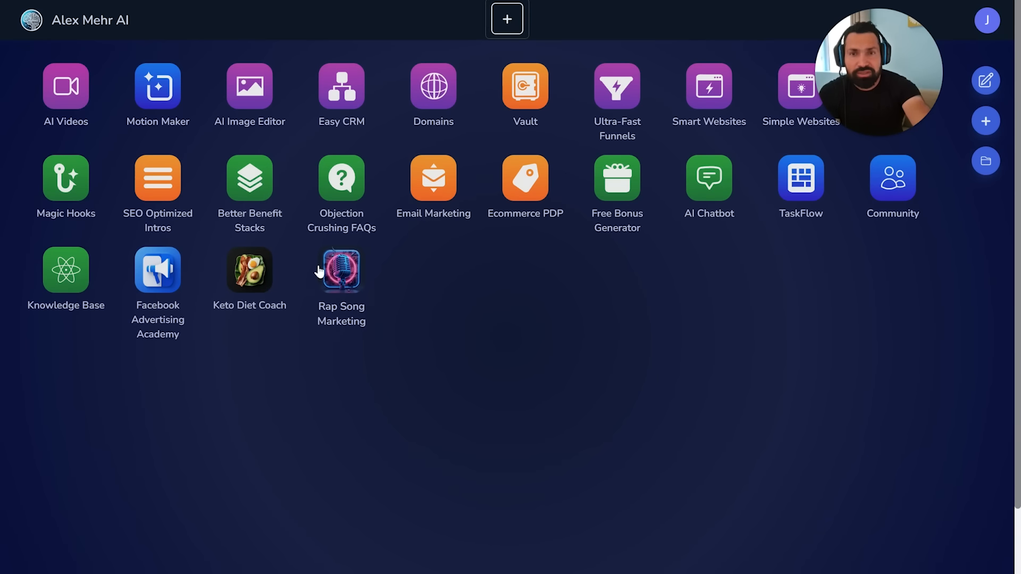
click(349, 270)
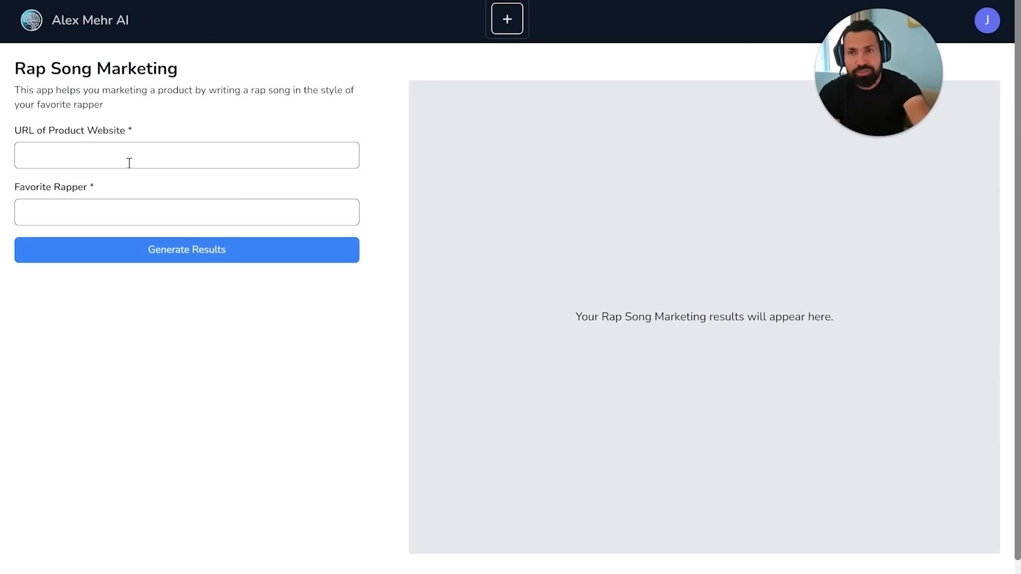
click(128, 163)
text(shopif)
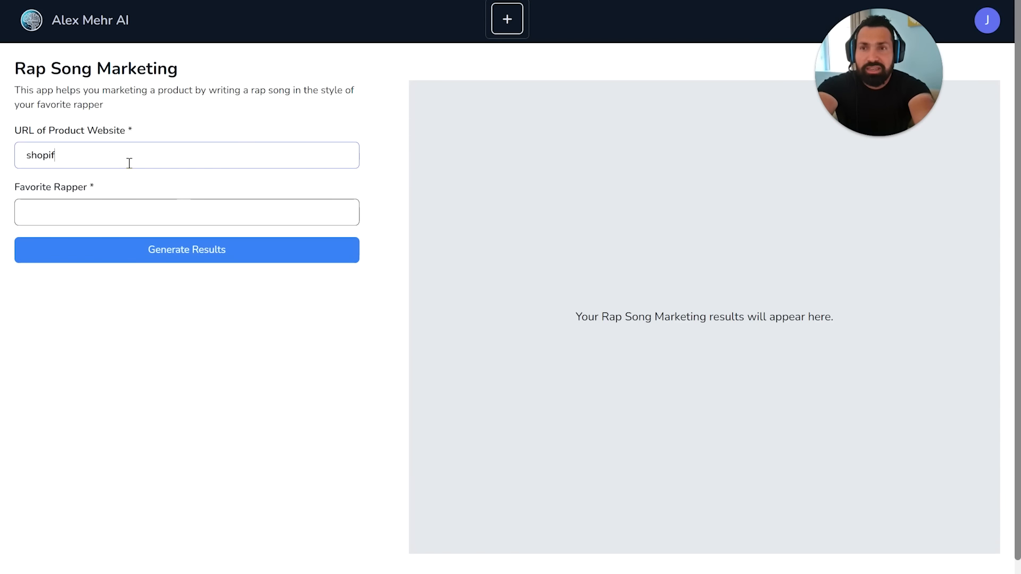
text(y.com)
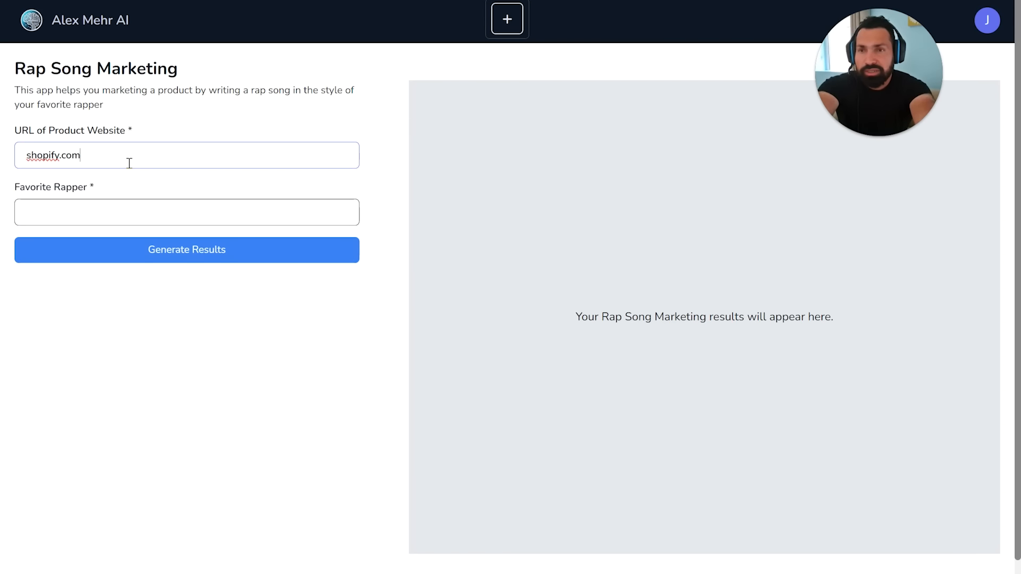
key(Tab)
text(drake)
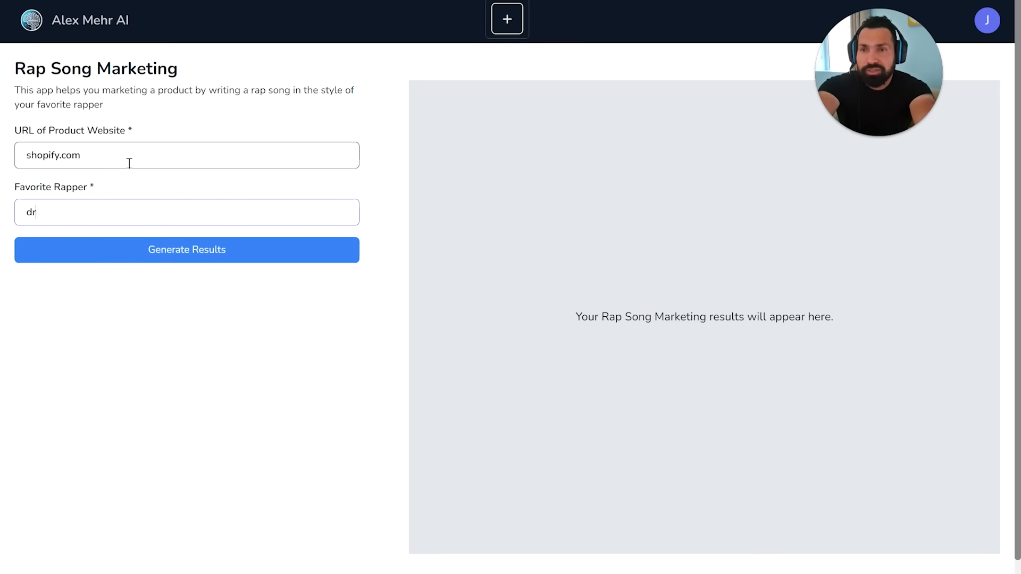
click(207, 261)
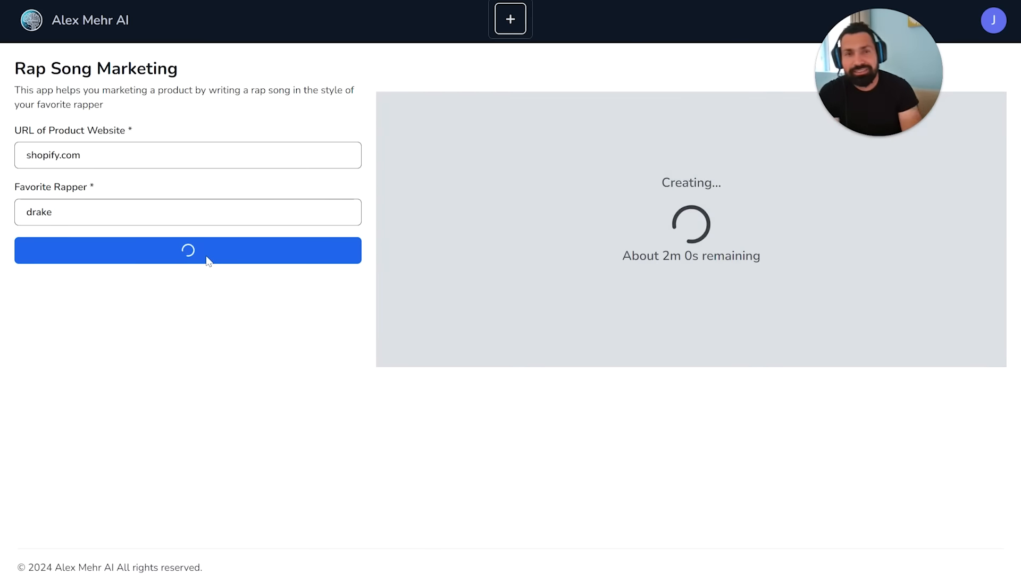